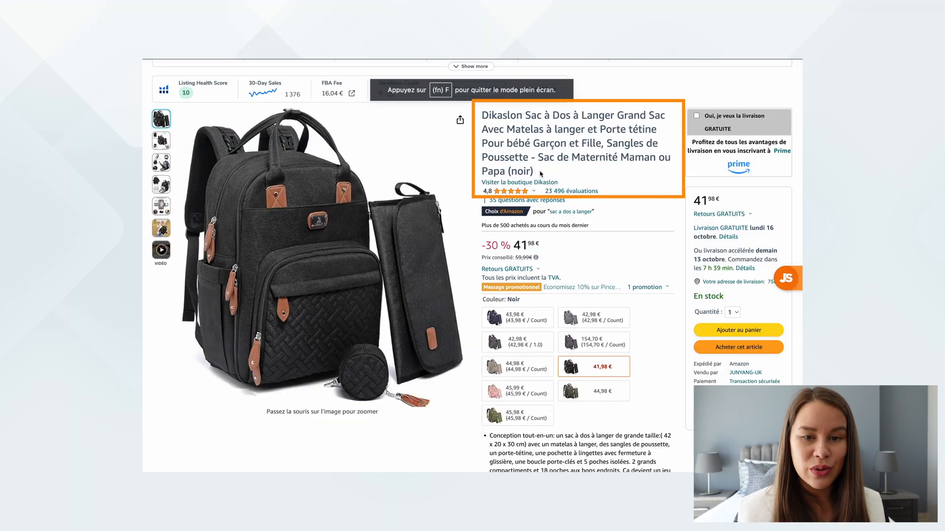
Examine the Dikaslon diaper backpack listing's title, bullet points, brand section and product description images
{"action": "left_click_drag", "start_coordinate": [533, 171], "coordinate": [481, 116]}
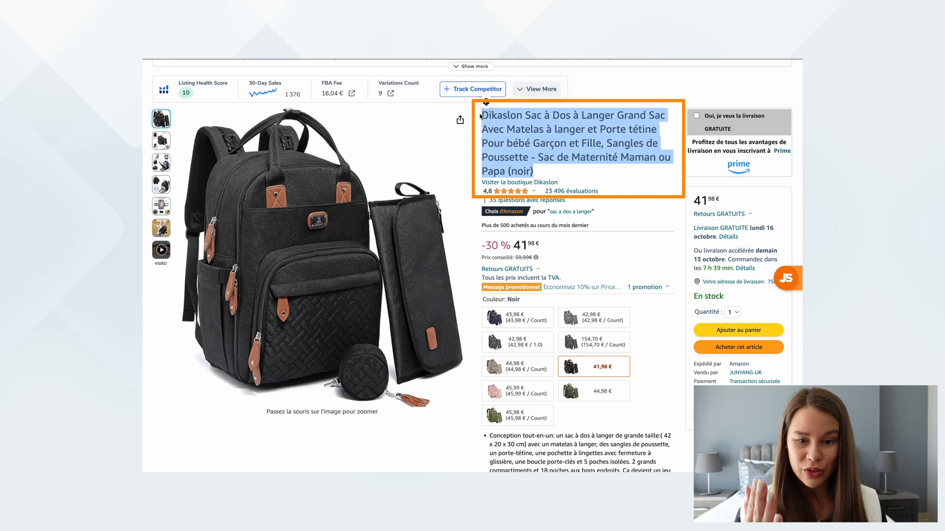
{"action": "scroll", "coordinate": [490, 133], "scroll_direction": "down", "scroll_amount": 6}
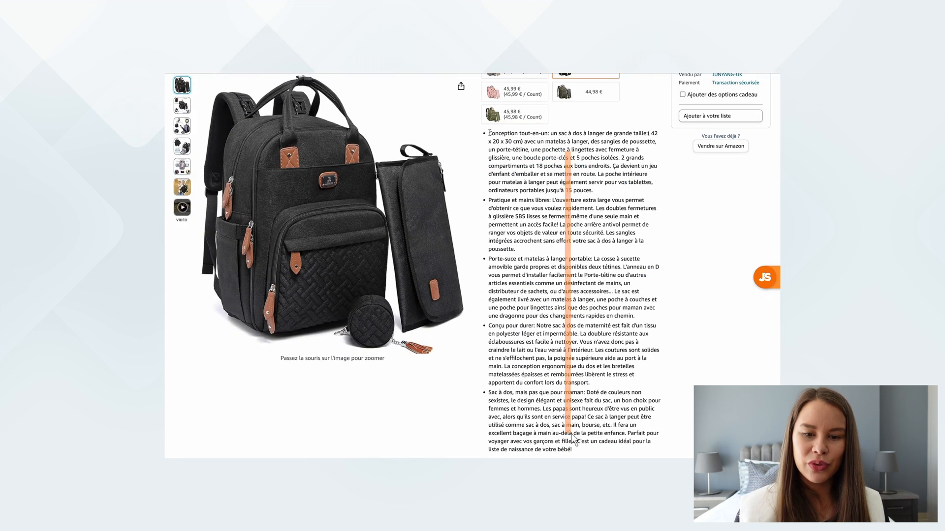
{"action": "left_click_drag", "start_coordinate": [490, 132], "coordinate": [586, 453]}
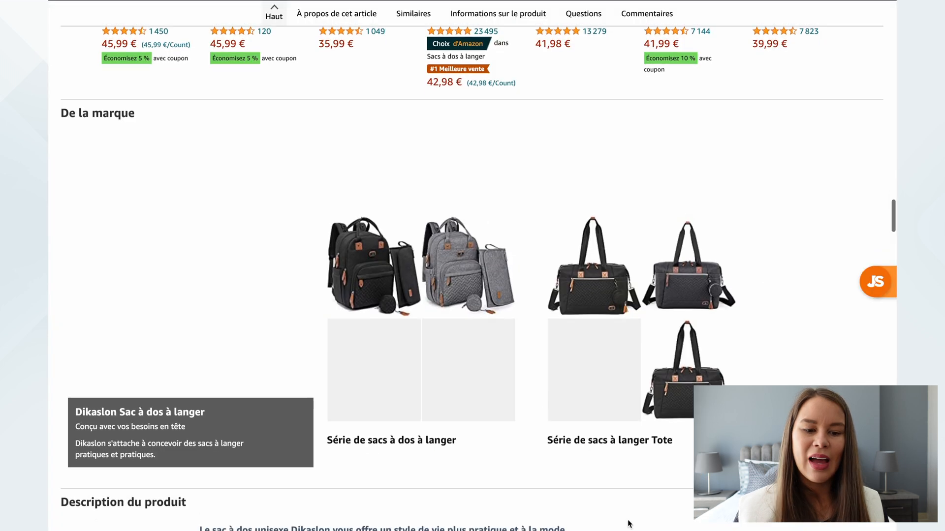
{"action": "scroll", "coordinate": [305, 266], "scroll_direction": "down", "scroll_amount": 2}
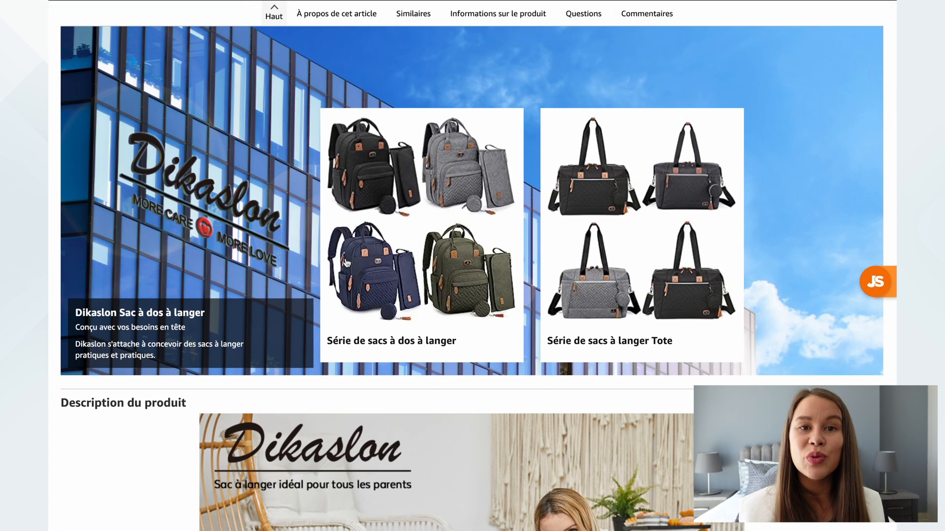
{"action": "scroll", "coordinate": [424, 330], "scroll_direction": "down", "scroll_amount": 5}
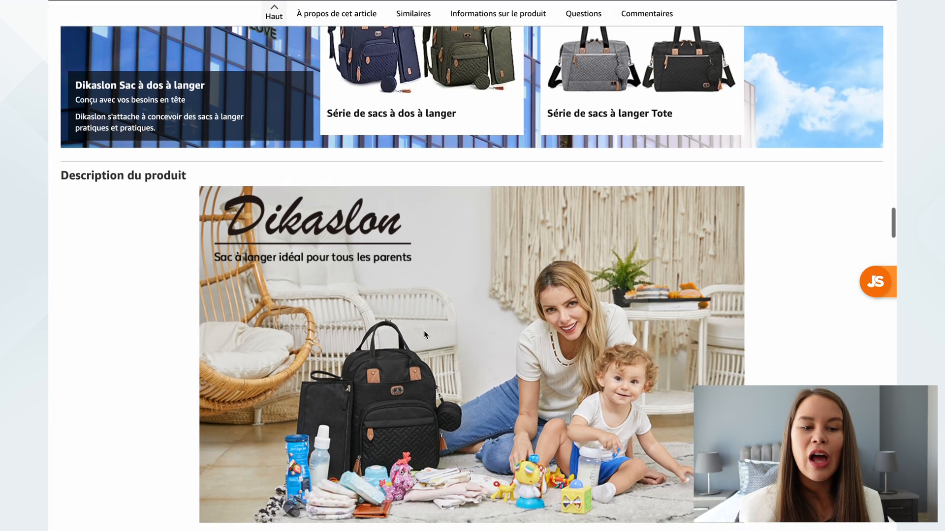
{"action": "scroll", "coordinate": [424, 333], "scroll_direction": "up", "scroll_amount": 3}
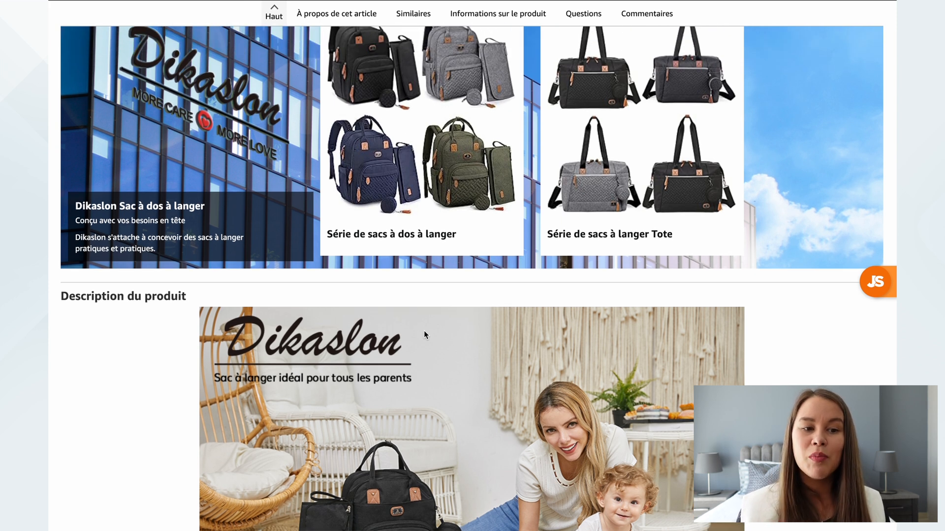
{"action": "scroll", "coordinate": [424, 330], "scroll_direction": "up", "scroll_amount": 4}
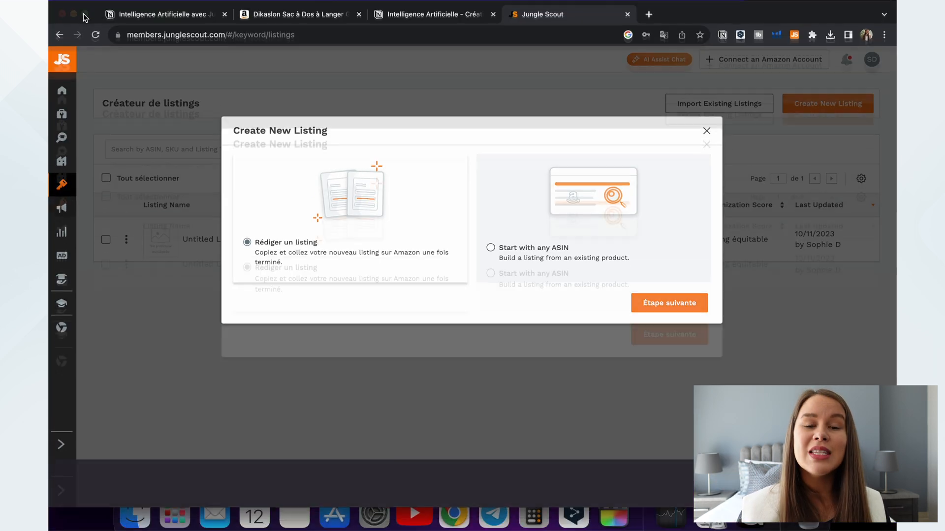
Create a new listing with the "Rédiger un listing" option and the "Sac à dos à langer" keyword list, continuing to the content editor
{"action": "key", "text": "ctrl+super+f"}
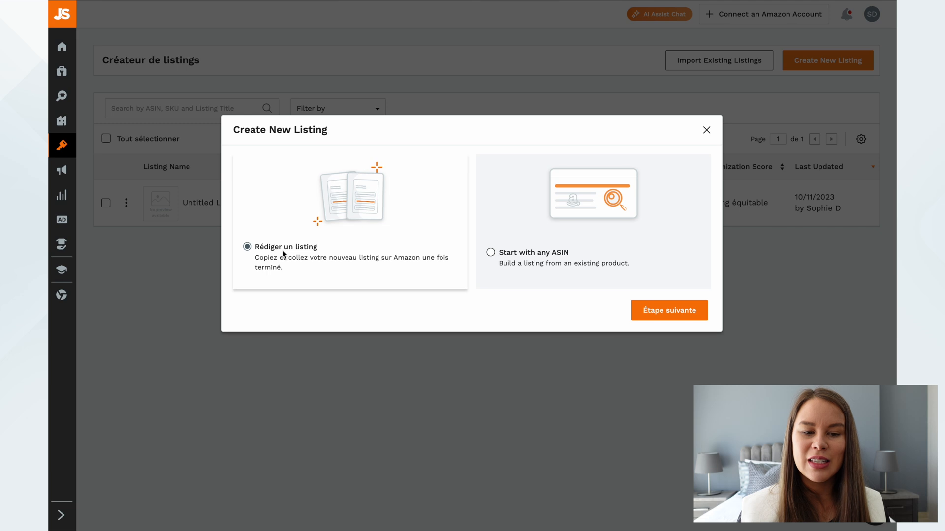
{"action": "left_click", "coordinate": [649, 312]}
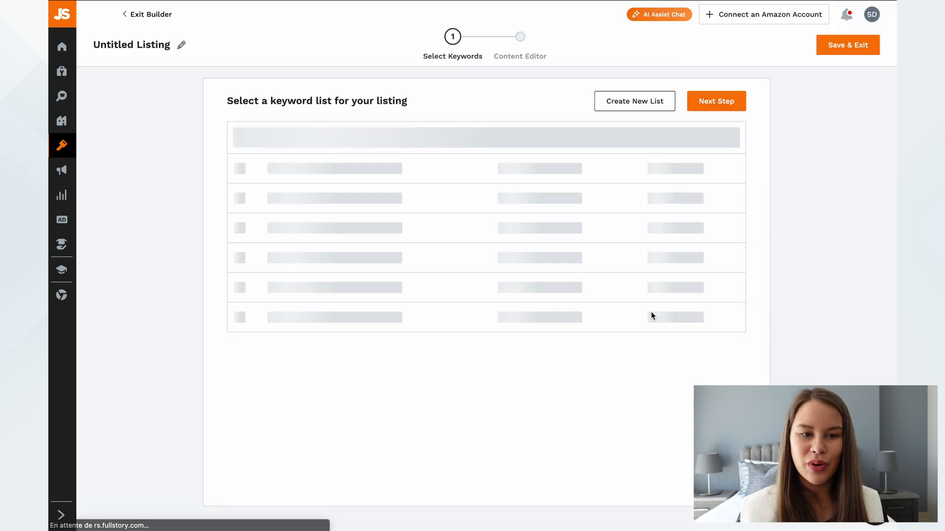
{"action": "left_click", "coordinate": [239, 195]}
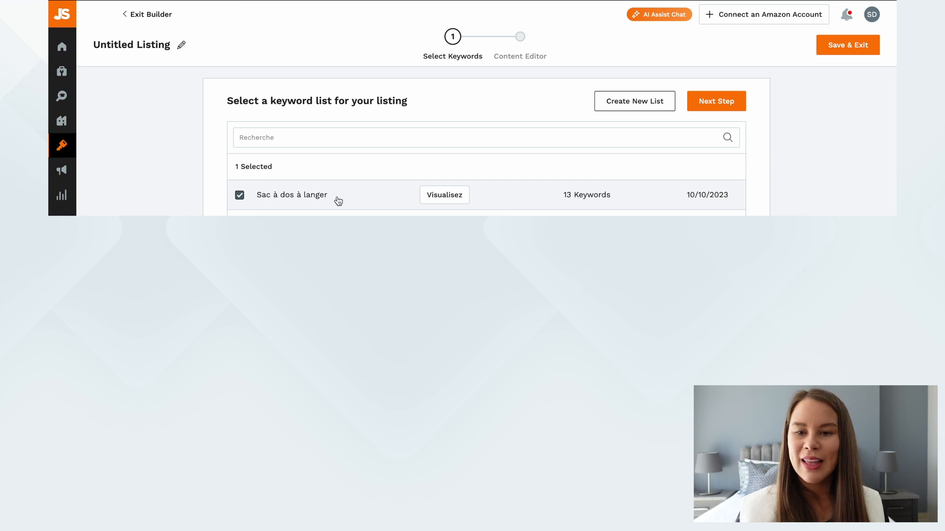
{"action": "left_click", "coordinate": [723, 100]}
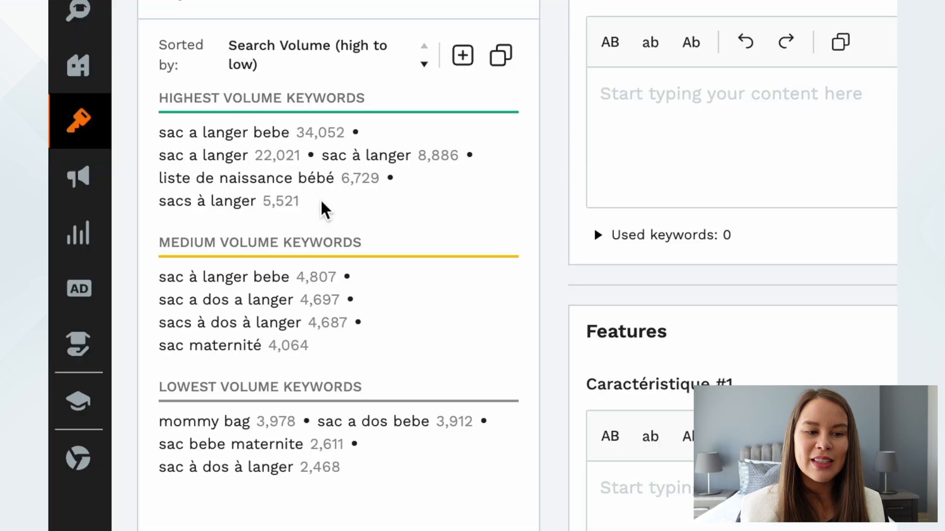
Review the highest, medium and lowest volume keywords in the Keyword Bank
{"action": "left_click_drag", "start_coordinate": [126, 182], "coordinate": [112, 169]}
{"action": "left_click_drag", "start_coordinate": [191, 176], "coordinate": [154, 134]}
{"action": "left_click", "coordinate": [417, 217]}
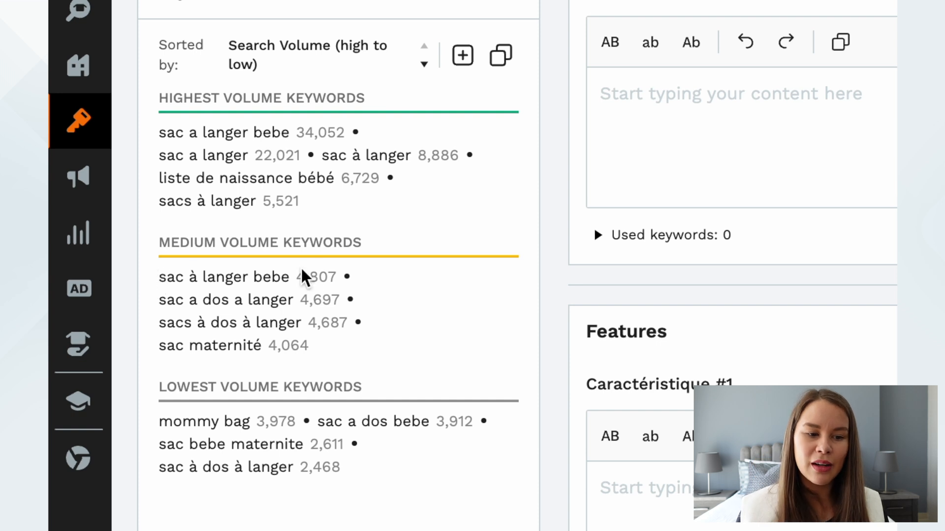
{"action": "left_click_drag", "start_coordinate": [161, 277], "coordinate": [348, 370]}
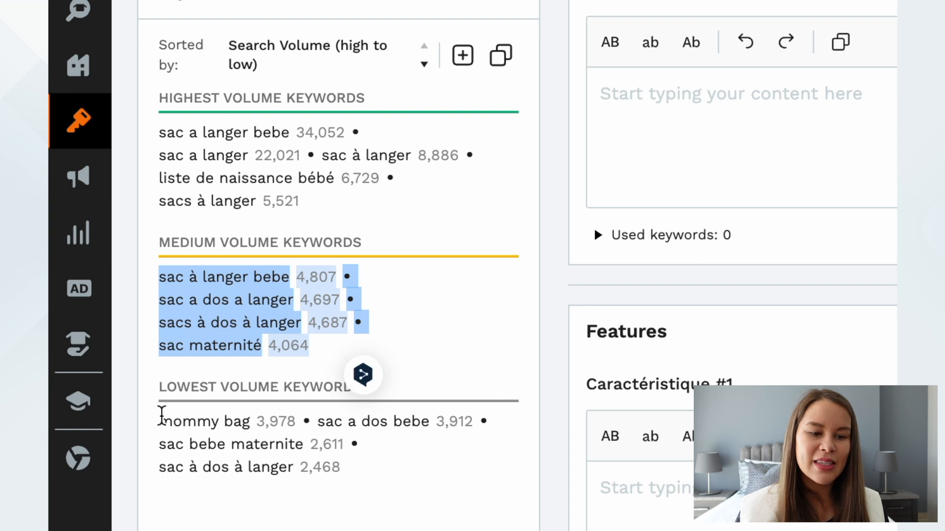
{"action": "left_click_drag", "start_coordinate": [160, 421], "coordinate": [345, 485]}
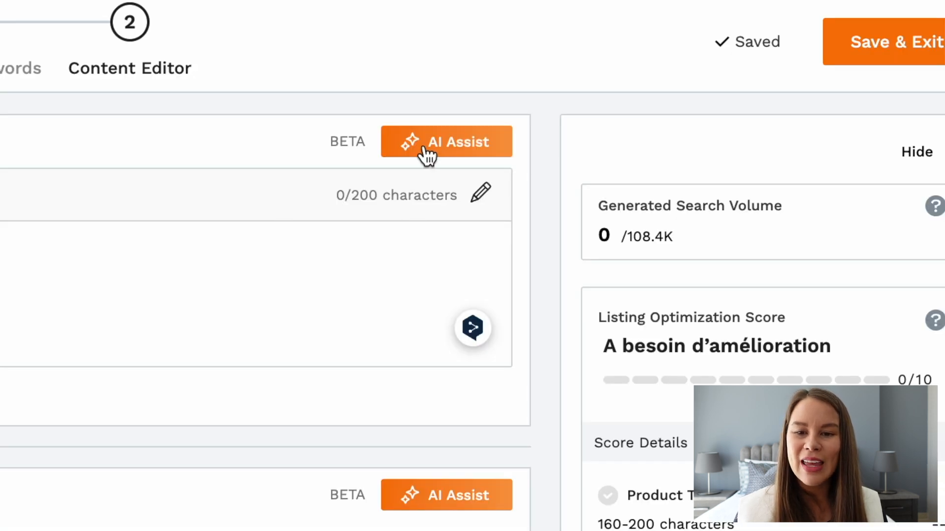
Generate a product title with AI Assist and replace the title content with the suggestion
{"action": "left_click", "coordinate": [434, 150]}
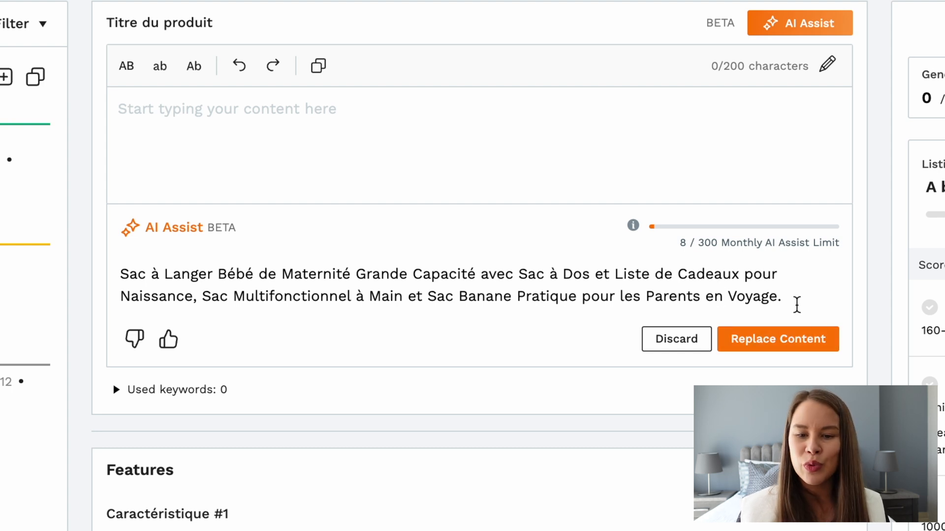
{"action": "left_click", "coordinate": [787, 342]}
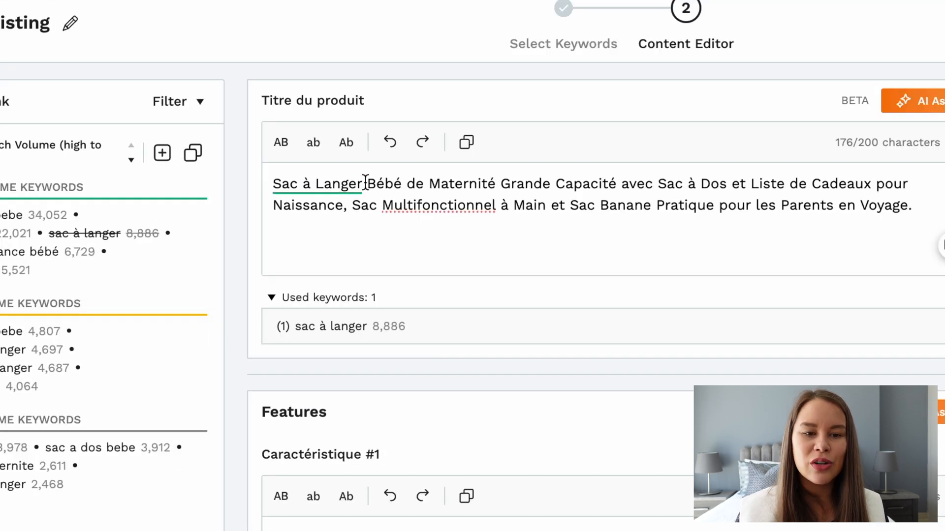
Check the keyword "sac à langer" in the title and Keyword Bank, and append "liste de naissance bébé" to the product title
{"action": "left_click_drag", "start_coordinate": [366, 184], "coordinate": [257, 189]}
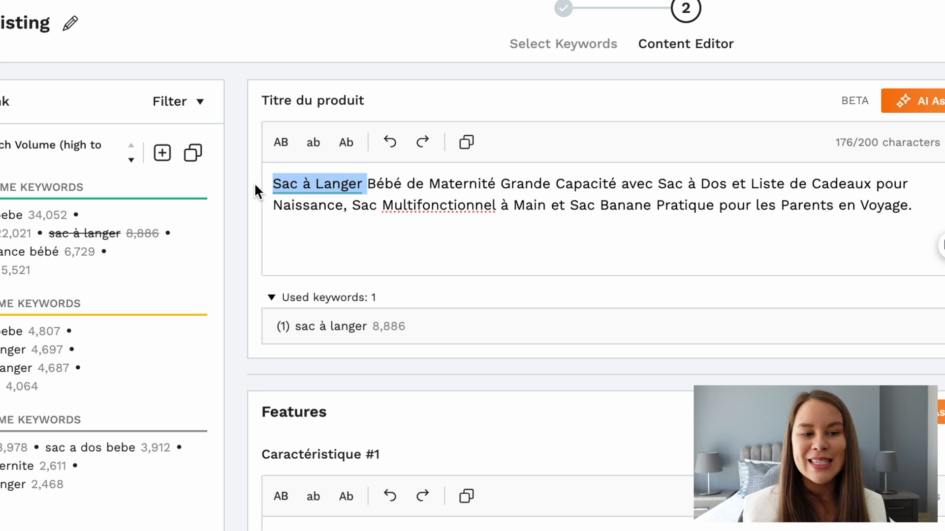
{"action": "left_click_drag", "start_coordinate": [49, 232], "coordinate": [131, 233]}
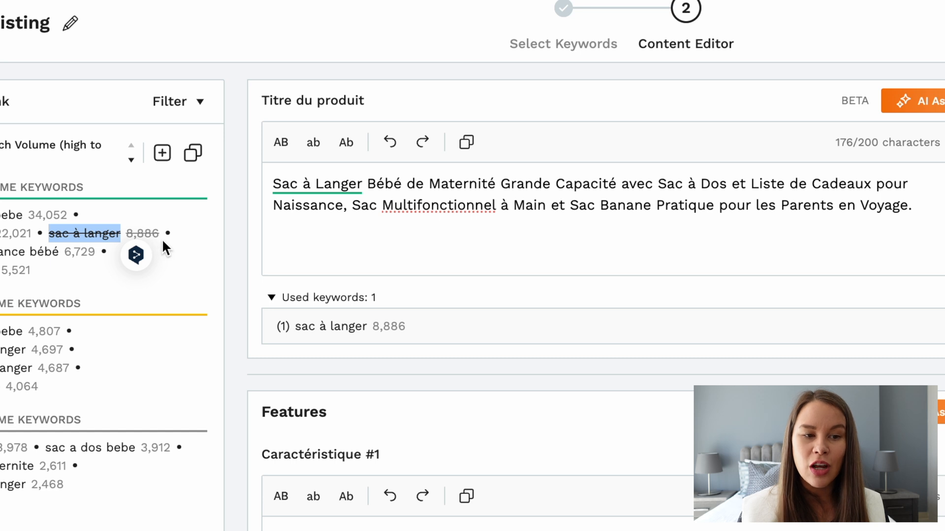
{"action": "left_click", "coordinate": [308, 221]}
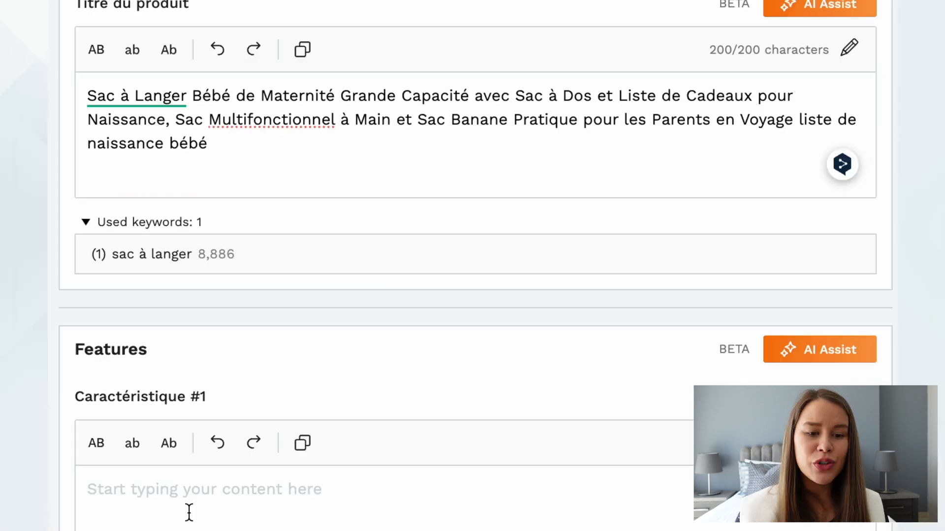
Generate an AI Assist suggestion for the first feature, Caractéristique #1
{"action": "left_click", "coordinate": [179, 508]}
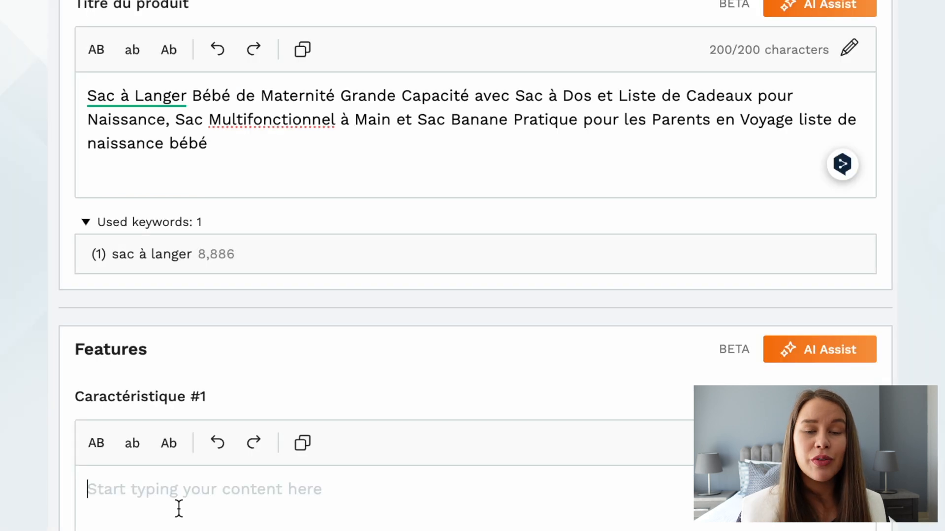
{"action": "scroll", "coordinate": [178, 506], "scroll_direction": "down", "scroll_amount": 2}
{"action": "scroll", "coordinate": [178, 507], "scroll_direction": "down", "scroll_amount": 3}
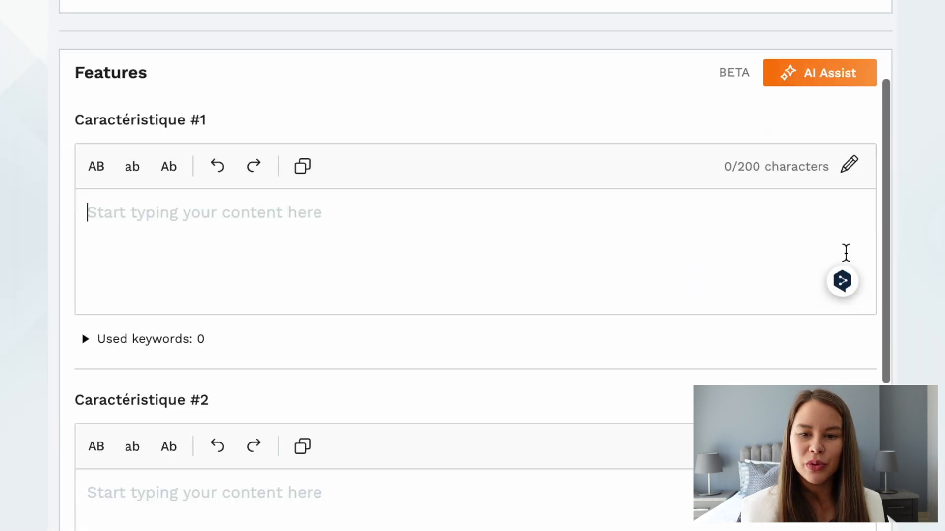
{"action": "left_click", "coordinate": [816, 75]}
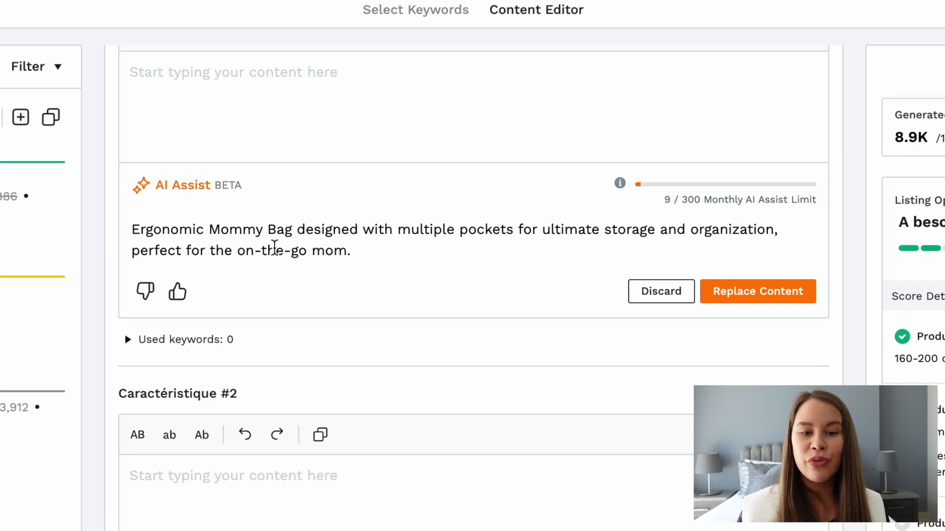
Examine the AI-suggested text for Caractéristique #1 and compare it with the product title and the Features section's BETA label
{"action": "left_click_drag", "start_coordinate": [365, 249], "coordinate": [119, 232]}
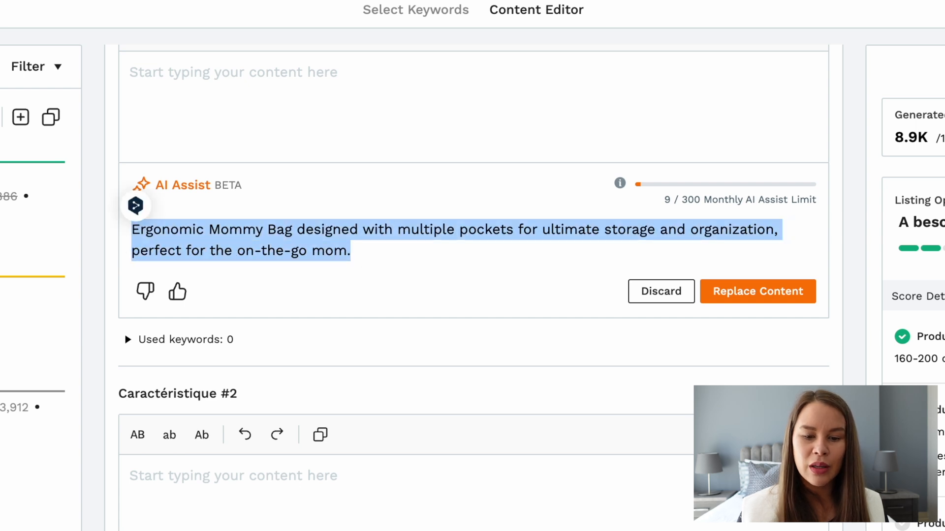
{"action": "left_click", "coordinate": [120, 233]}
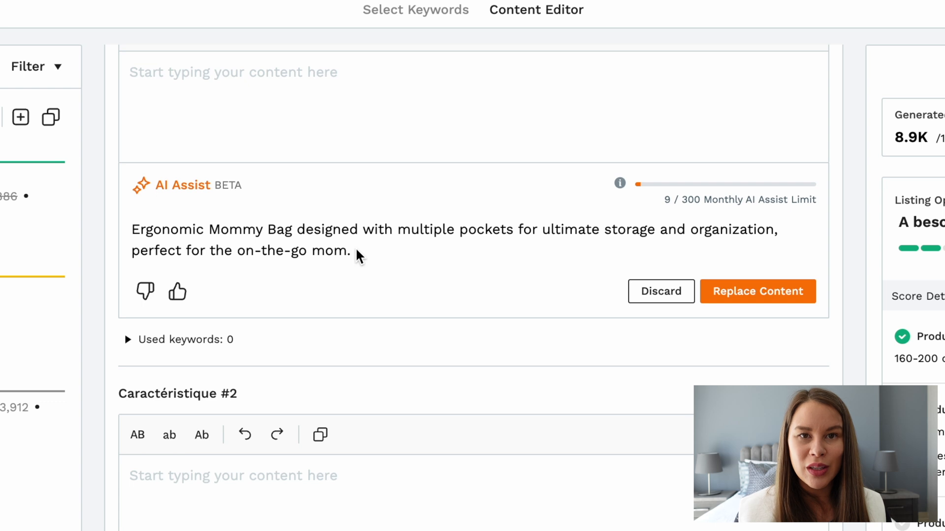
{"action": "left_click_drag", "start_coordinate": [356, 251], "coordinate": [114, 226]}
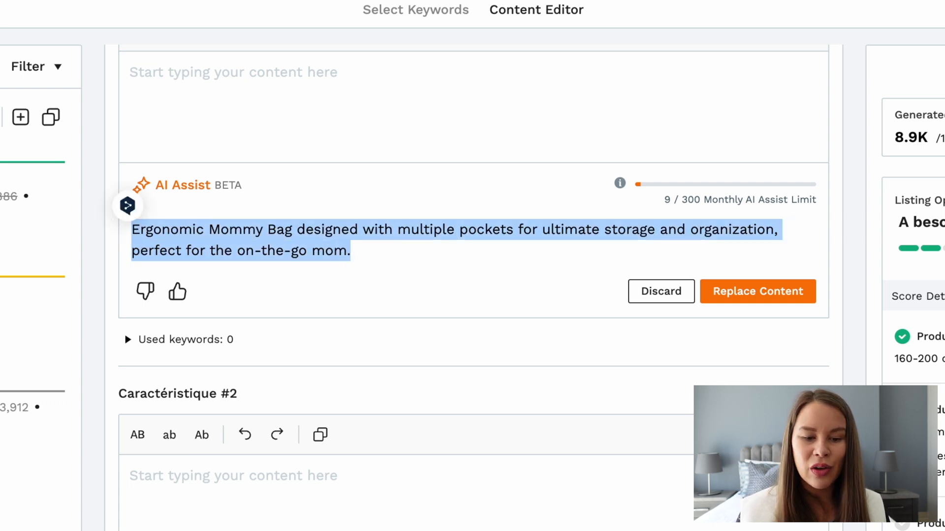
{"action": "left_click", "coordinate": [293, 483]}
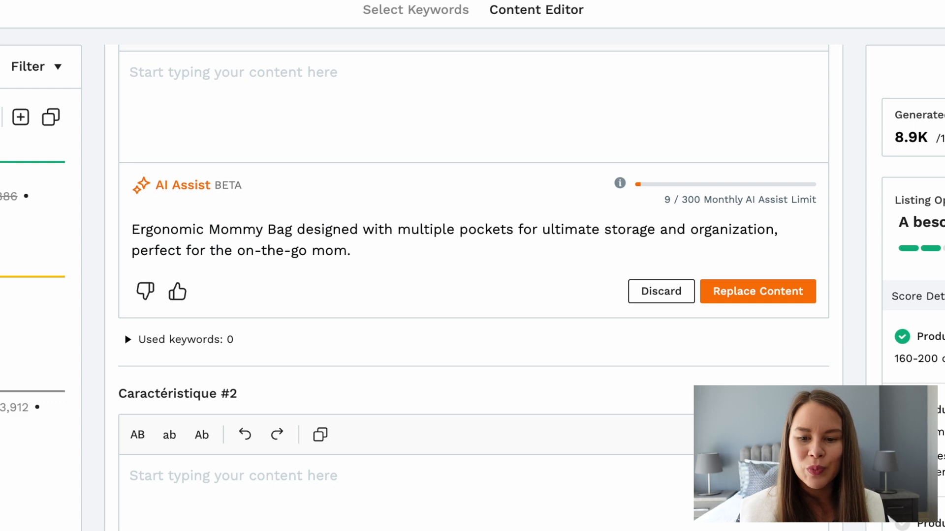
{"action": "scroll", "coordinate": [472, 288], "scroll_direction": "up", "scroll_amount": 3}
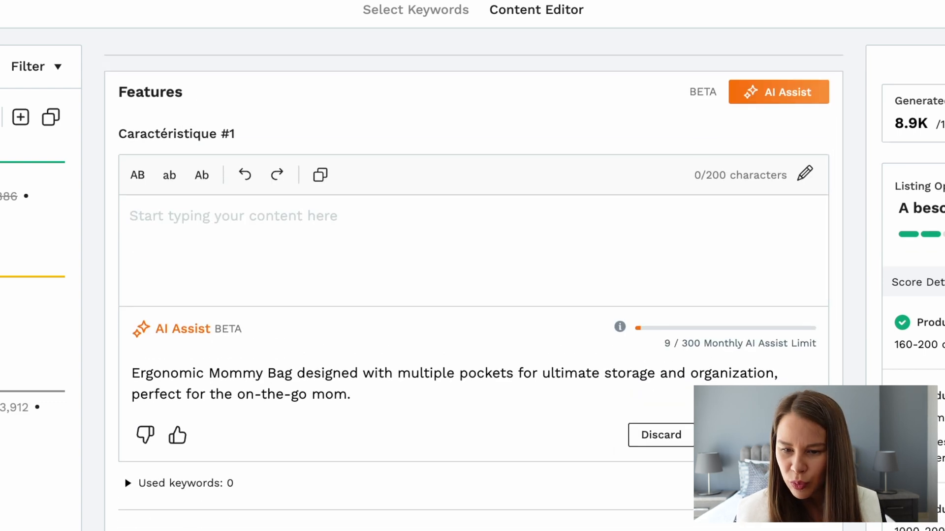
{"action": "scroll", "coordinate": [472, 288], "scroll_direction": "up", "scroll_amount": 5}
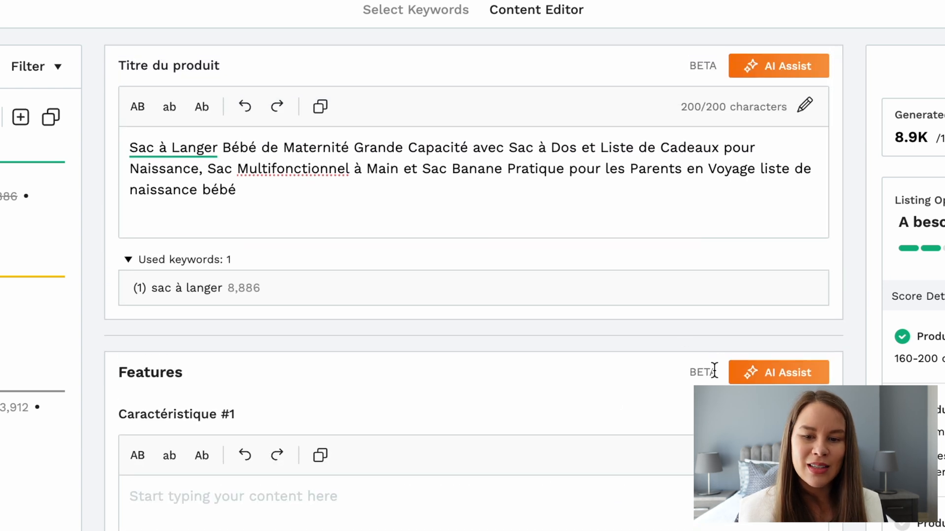
{"action": "left_click_drag", "start_coordinate": [714, 369], "coordinate": [682, 376]}
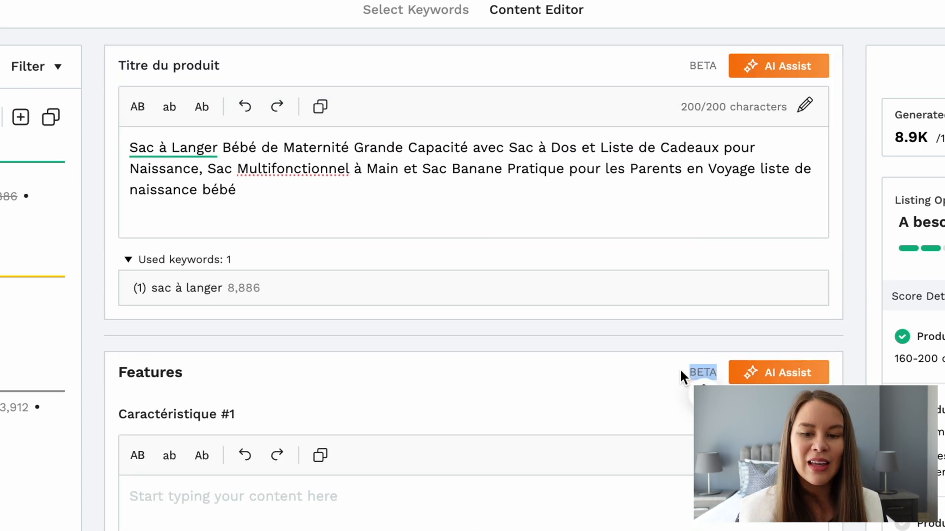
{"action": "left_click", "coordinate": [609, 394]}
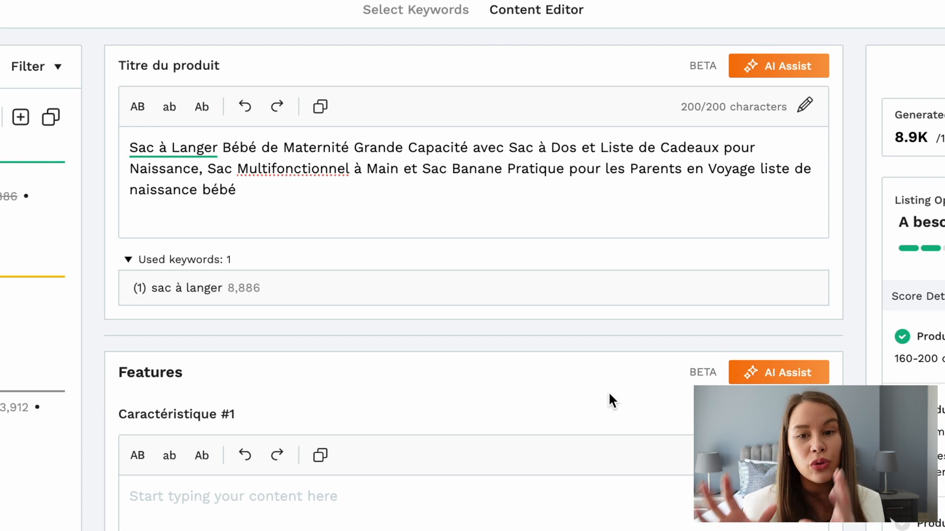
{"action": "scroll", "coordinate": [608, 392], "scroll_direction": "down", "scroll_amount": 4}
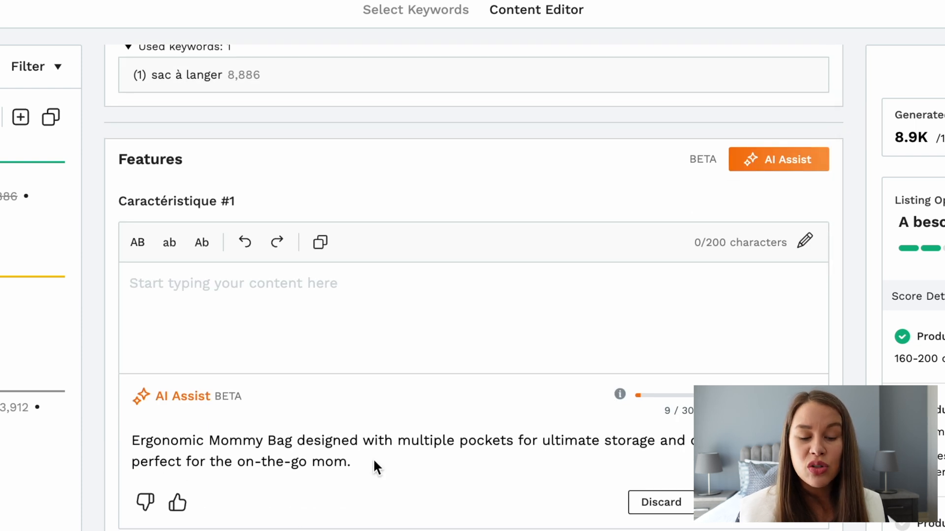
Fill Caractéristique #1 with the suggestion's French translation, beginning "Le sac ergonomique pour maman est conçu", and discard the English AI suggestion
{"action": "left_click_drag", "start_coordinate": [361, 466], "coordinate": [139, 438]}
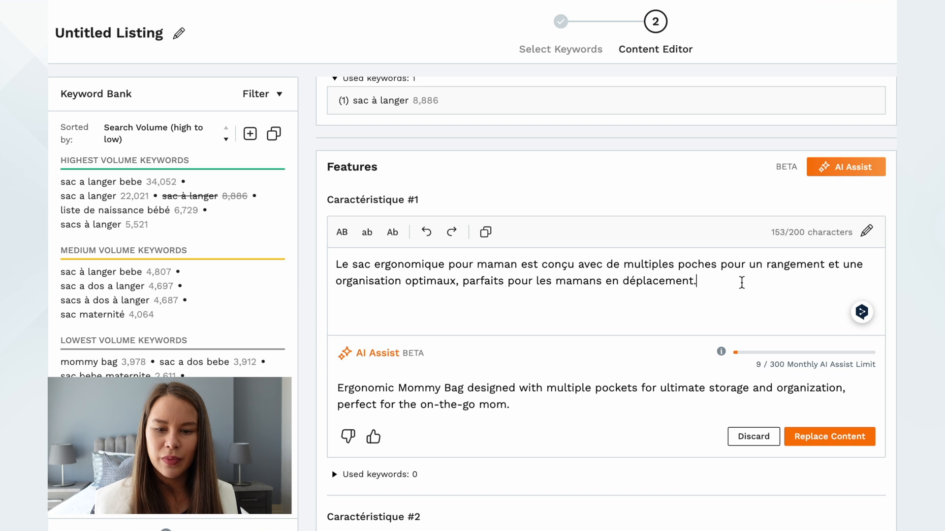
{"action": "left_click", "coordinate": [754, 437]}
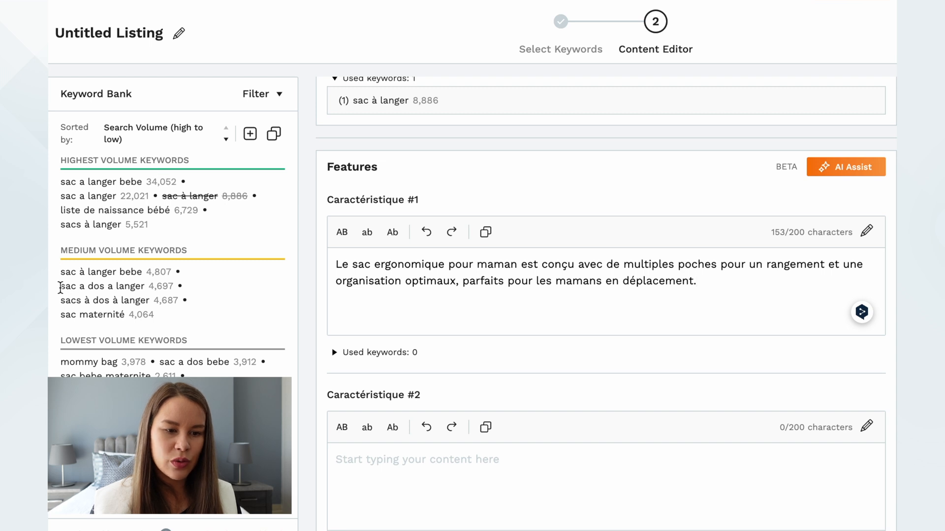
Insert "Sac à Langer - " at the start of the Caractéristique #1 text, reusing the Keyword Bank phrase without "bebe"
{"action": "left_click_drag", "start_coordinate": [60, 272], "coordinate": [143, 275]}
{"action": "key", "text": "ctrl+c"}
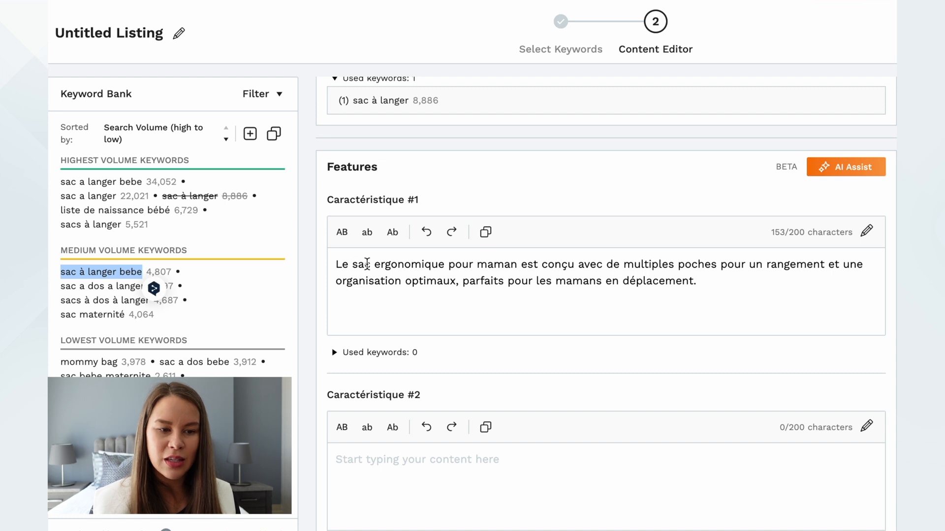
{"action": "left_click", "coordinate": [335, 266]}
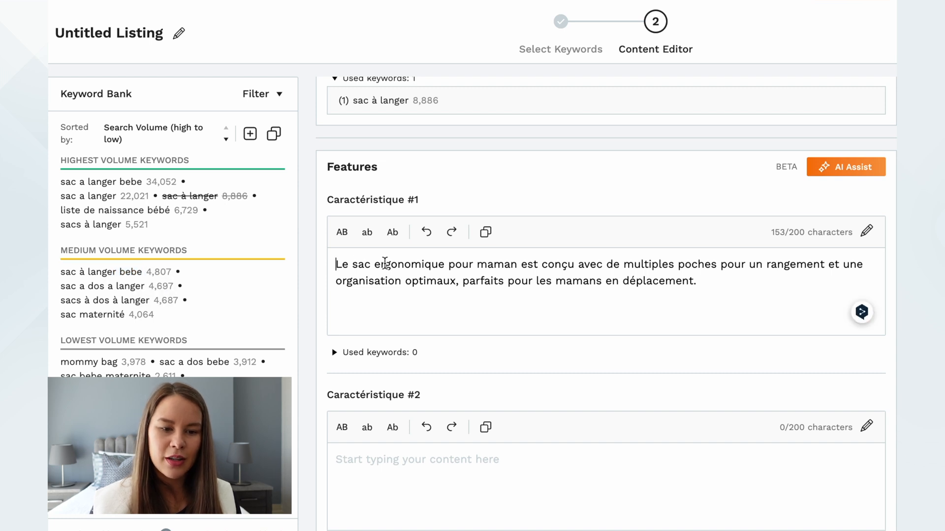
{"action": "key", "text": "ctrl+v"}
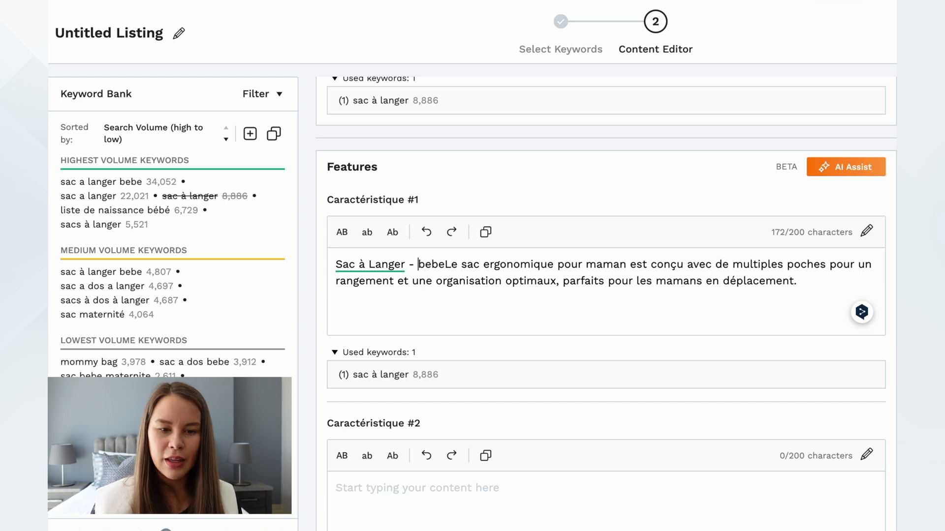
{"action": "left_click", "coordinate": [445, 264]}
{"action": "key", "text": "BackSpace"}
{"action": "key", "text": "BackSpace"}
{"action": "key", "text": "BackSpace"}
{"action": "key", "text": "BackSpace"}
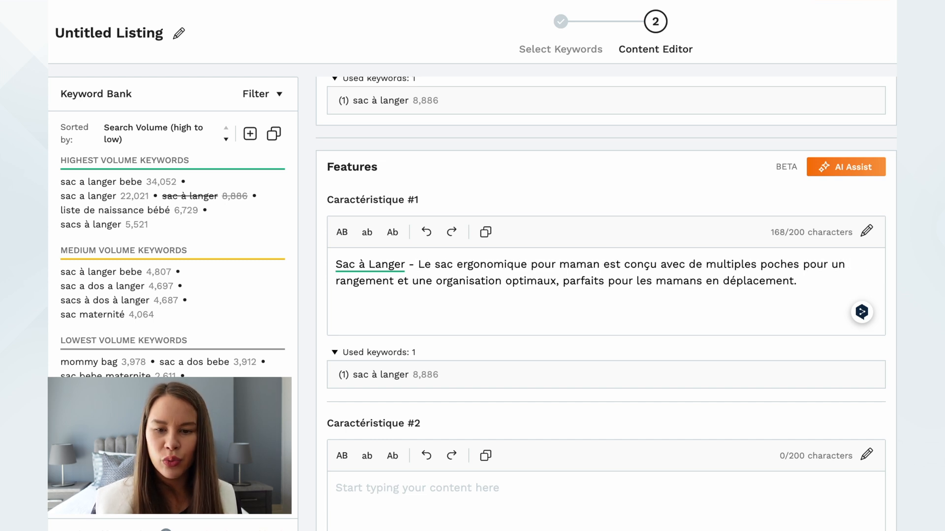
Examine the AI Assist suggestion for Caractéristique #2 and compare it with the Keyword Bank
{"action": "left_click_drag", "start_coordinate": [732, 300], "coordinate": [428, 251]}
{"action": "scroll", "coordinate": [416, 361], "scroll_direction": "down", "scroll_amount": 6}
{"action": "scroll", "coordinate": [416, 362], "scroll_direction": "up", "scroll_amount": 2}
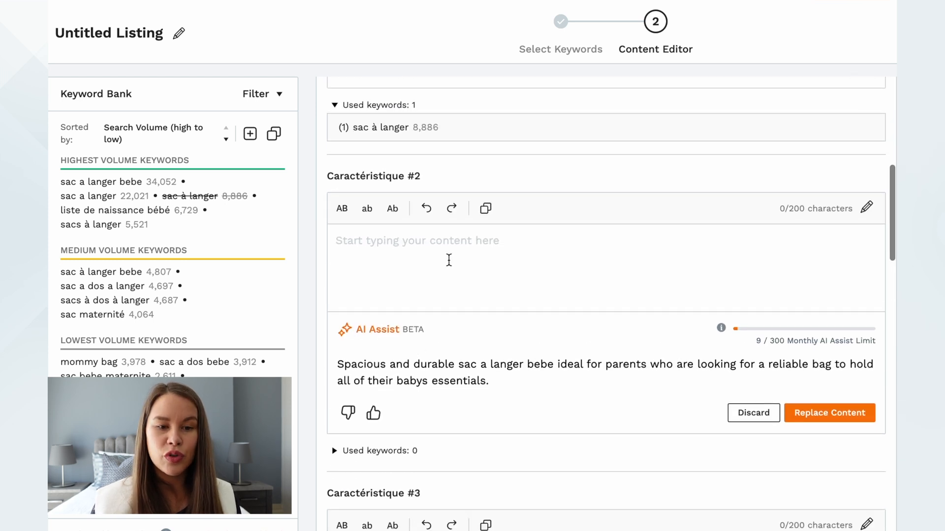
{"action": "scroll", "coordinate": [428, 256], "scroll_direction": "down", "scroll_amount": 3}
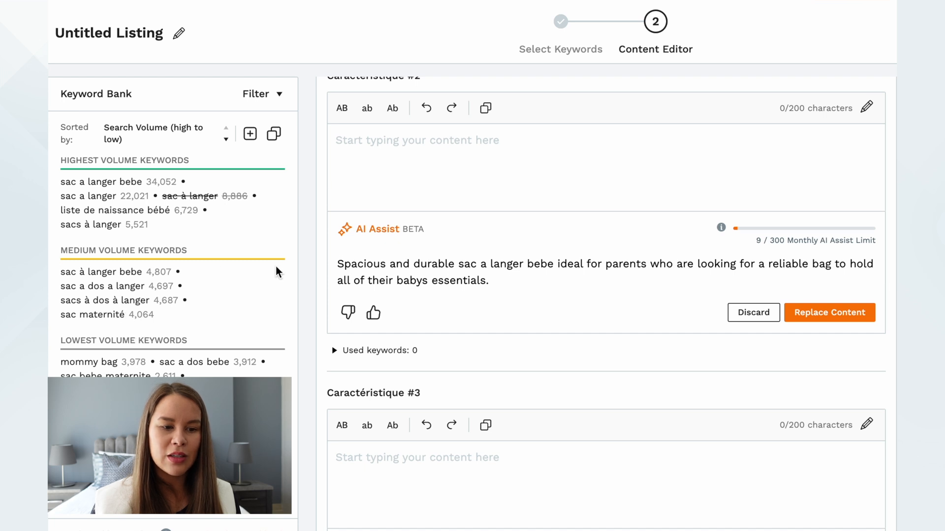
{"action": "scroll", "coordinate": [411, 264], "scroll_direction": "up", "scroll_amount": 5}
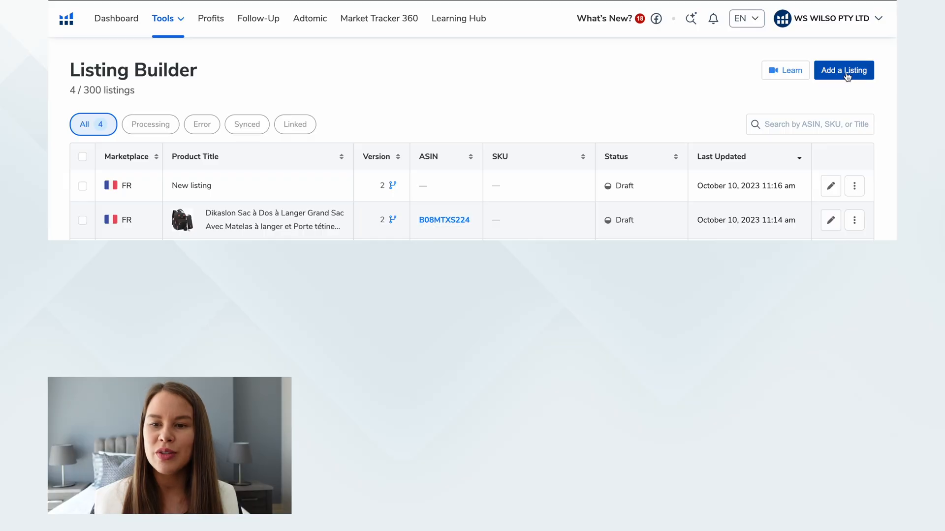
Switch to Helium 10's Listing Builder and start a new listing from scratch for the amazon.fr marketplace
{"action": "left_click", "coordinate": [846, 73]}
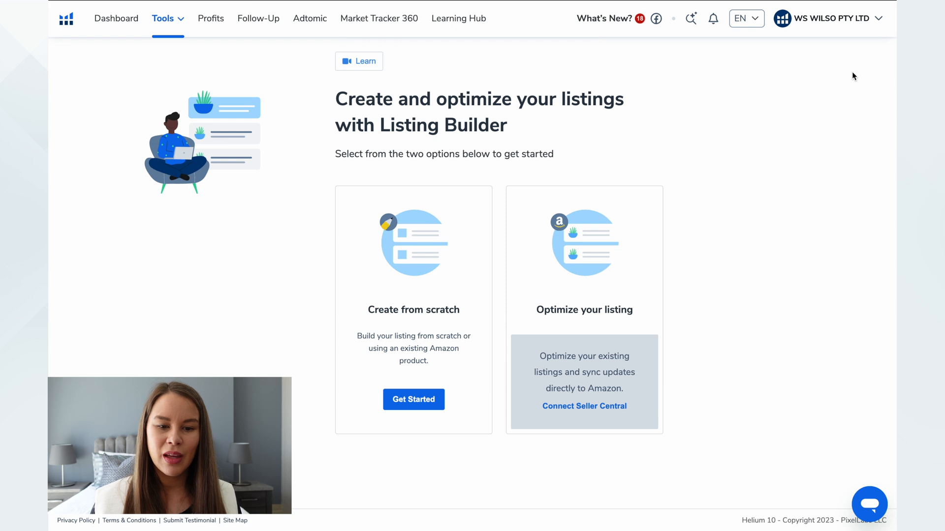
{"action": "left_click", "coordinate": [414, 399]}
{"action": "left_click", "coordinate": [433, 205]}
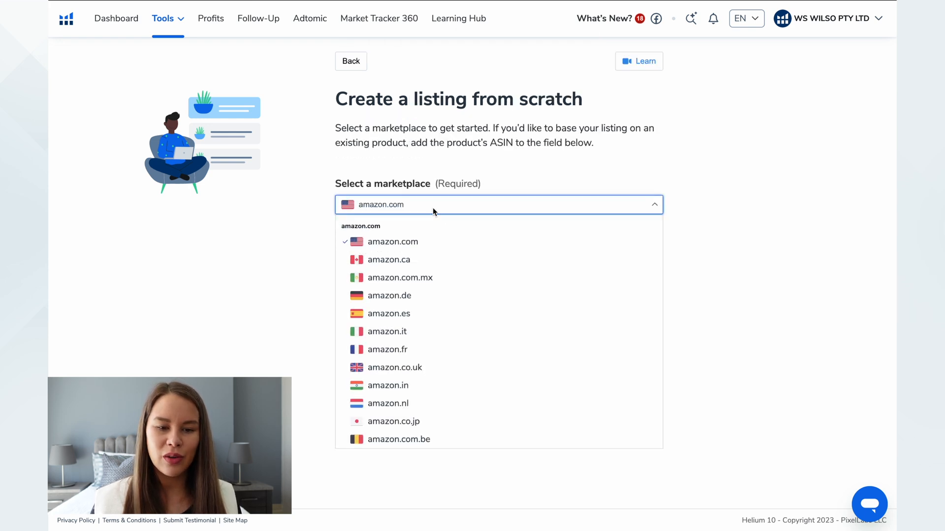
{"action": "left_click", "coordinate": [420, 332]}
{"action": "left_click", "coordinate": [524, 325]}
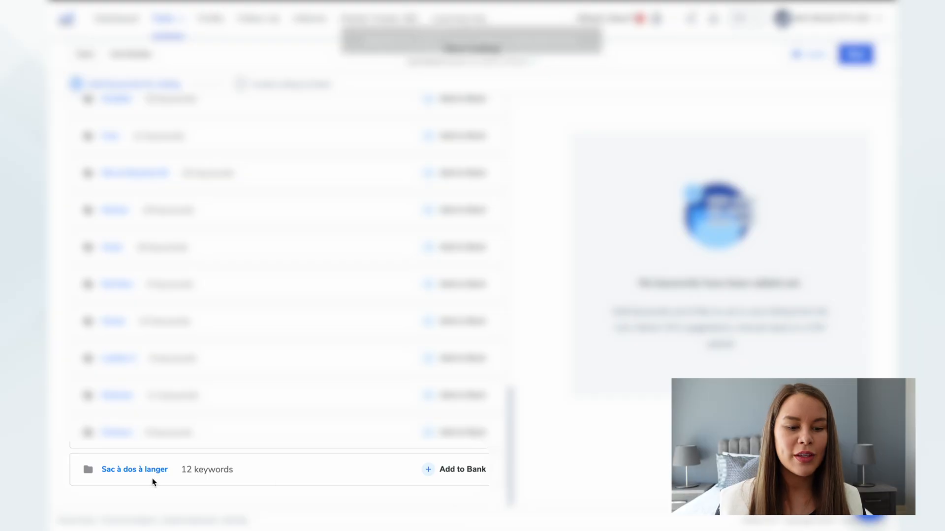
Add the "Sac à dos à langer" keyword list to the Keyword Bank and continue to creating the listing content
{"action": "left_click", "coordinate": [453, 470]}
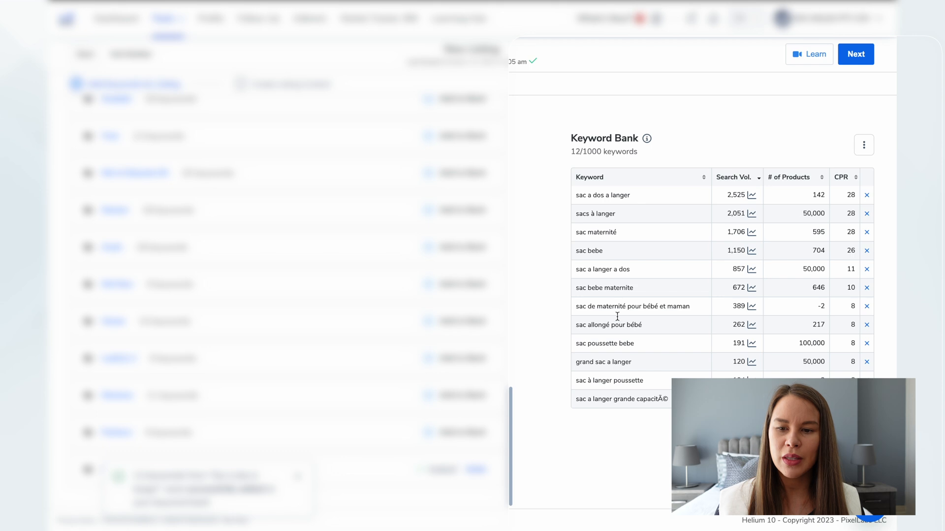
{"action": "left_click", "coordinate": [857, 55]}
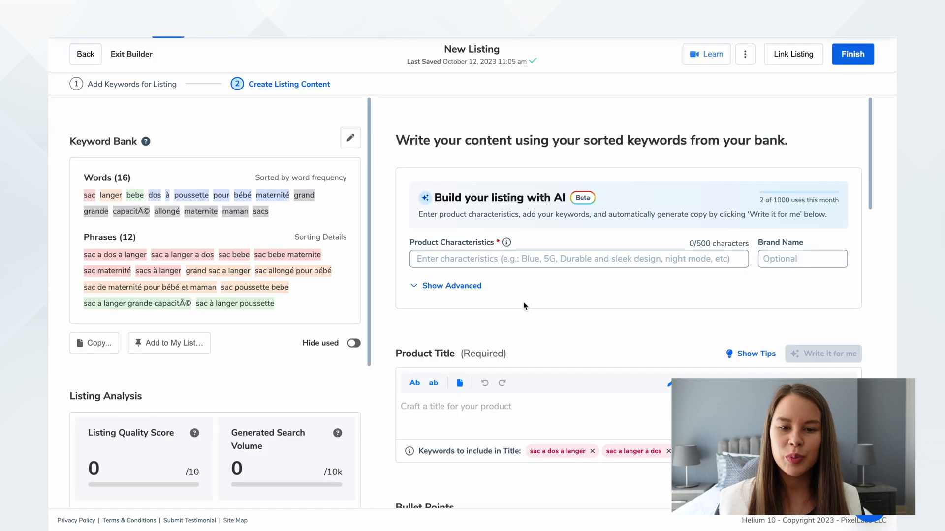
Show the advanced AI options and add the product characteristic "Poches de rangement intégrés d'un chauffe biberon"
{"action": "scroll", "coordinate": [525, 306], "scroll_direction": "down", "scroll_amount": 2}
{"action": "scroll", "coordinate": [523, 302], "scroll_direction": "down", "scroll_amount": 2}
{"action": "scroll", "coordinate": [524, 302], "scroll_direction": "up", "scroll_amount": 3}
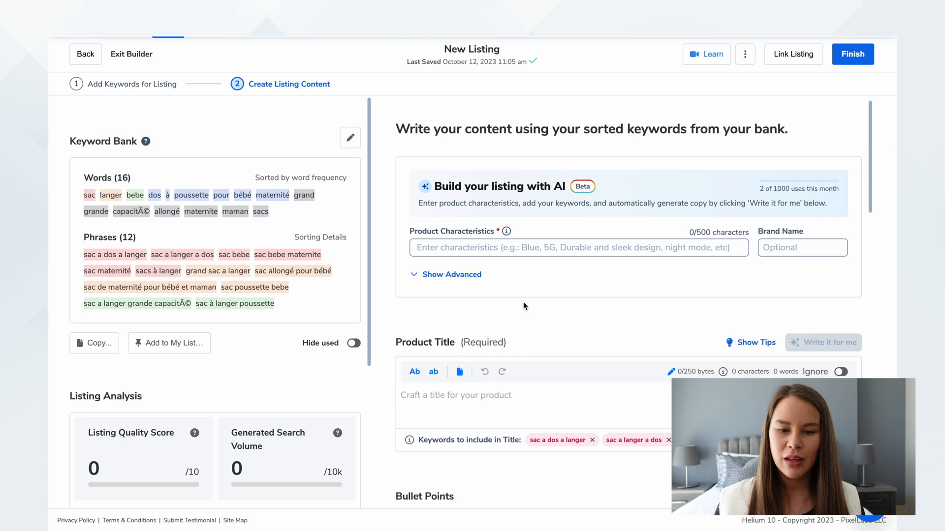
{"action": "scroll", "coordinate": [524, 302], "scroll_direction": "down", "scroll_amount": 2}
{"action": "scroll", "coordinate": [524, 304], "scroll_direction": "up", "scroll_amount": 2}
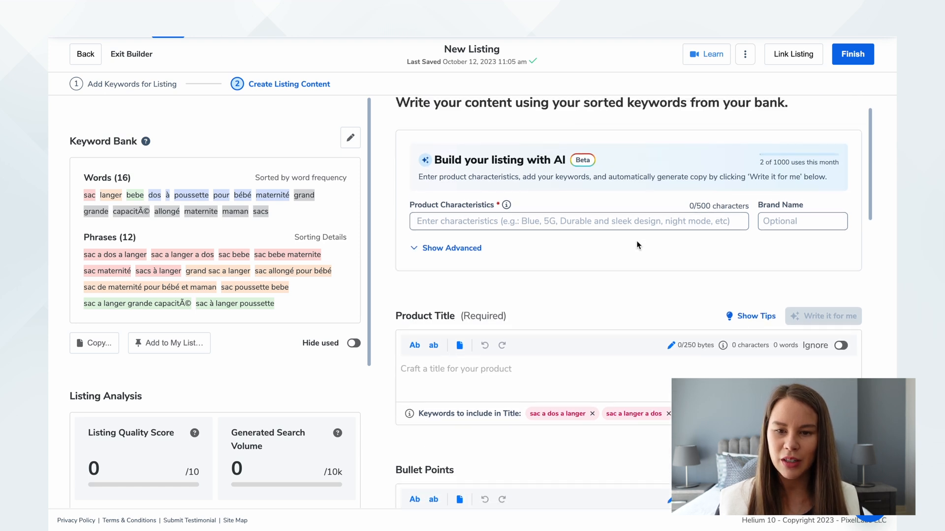
{"action": "left_click", "coordinate": [452, 248]}
{"action": "left_click", "coordinate": [456, 221]}
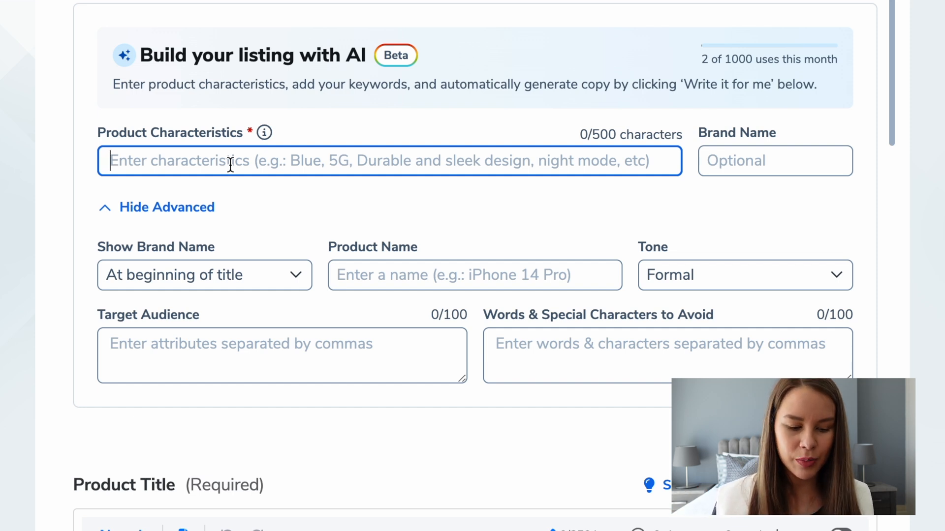
{"action": "type", "text": "Po"}
{"action": "type", "text": "ches de rangement intégrés"}
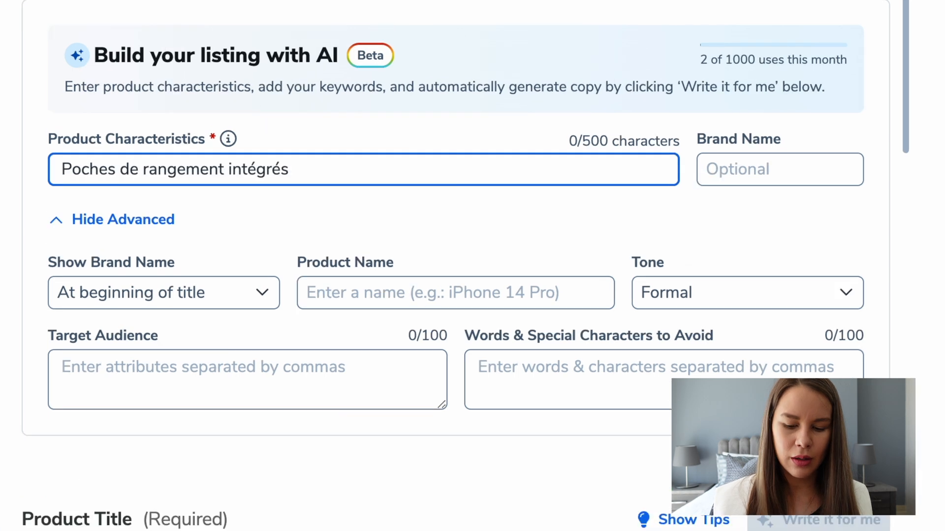
{"action": "type", "text": " d'un chauffe bi"}
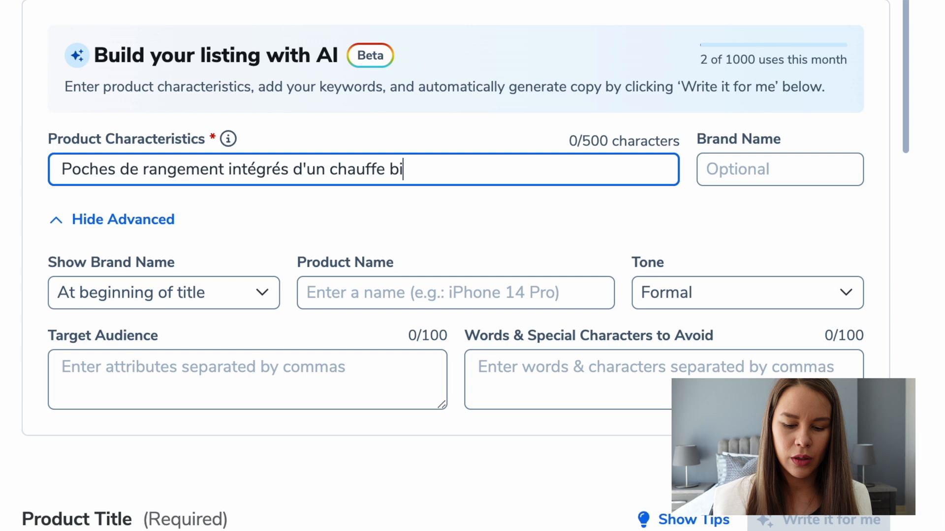
{"action": "type", "text": "beron"}
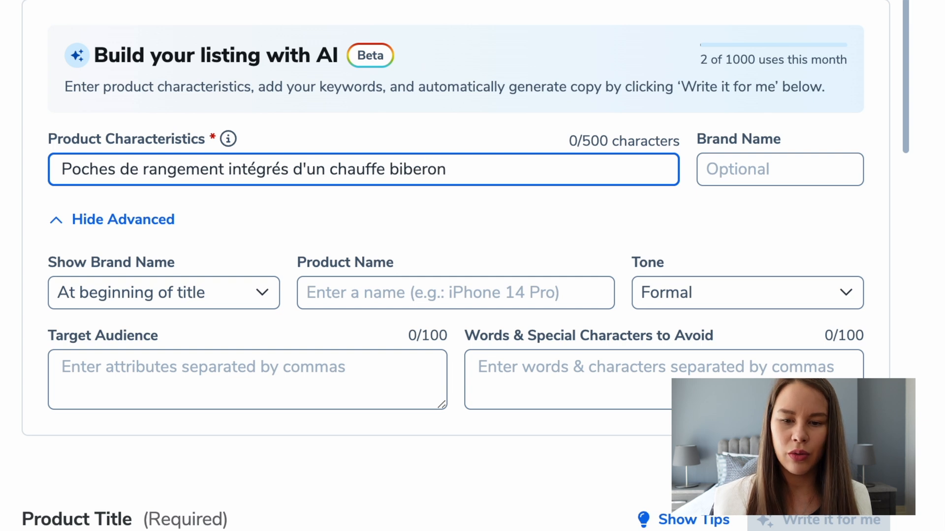
{"action": "key", "text": "Return"}
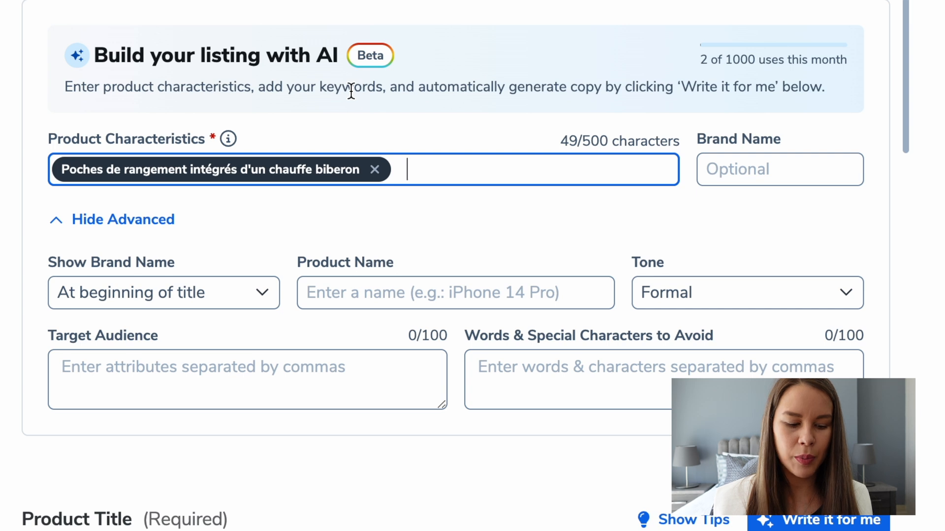
Add the product characteristics "Jouet en noir et blanc pour eveiller le bebe" and "Couleur beige naturelle"
{"action": "type", "text": "Jouet"}
{"action": "type", "text": "en noir et blanc pour eveiller le bebe"}
{"action": "key", "text": "Return"}
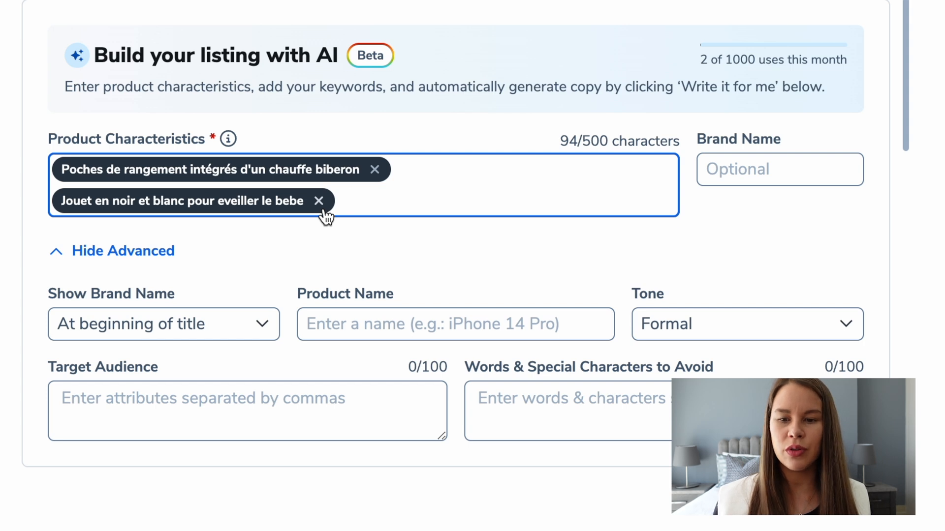
{"action": "left_click_drag", "start_coordinate": [583, 142], "coordinate": [608, 143]}
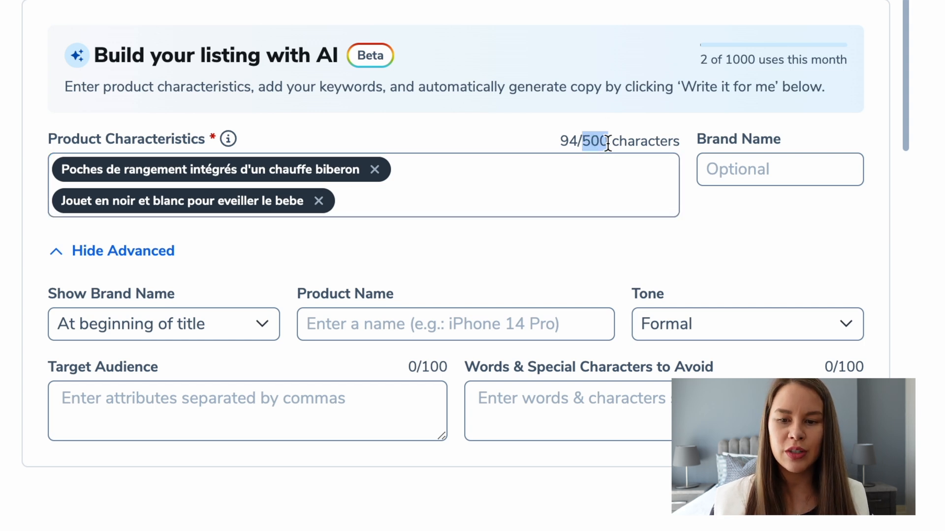
{"action": "left_click", "coordinate": [388, 206]}
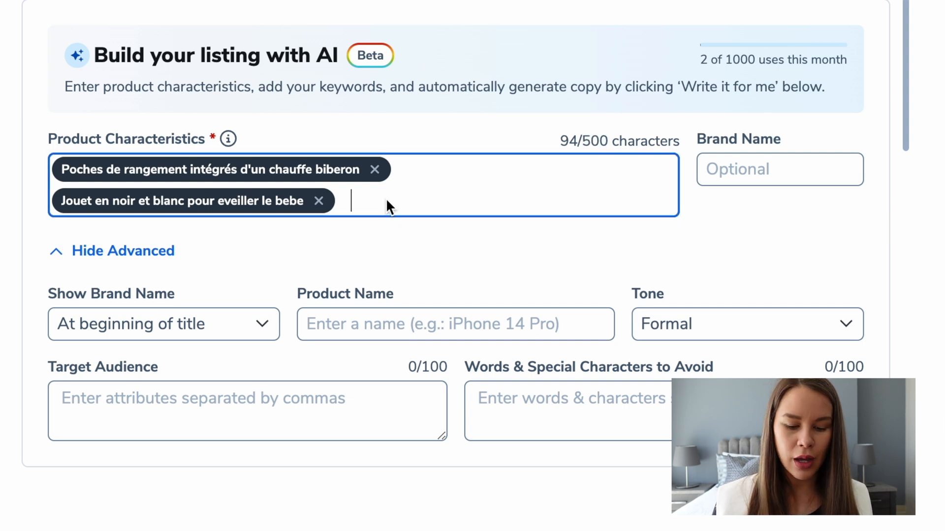
{"action": "type", "text": "Couleur beige naturelle"}
{"action": "key", "text": "Return"}
Set the brand name to "Babybag" and the product name to "Sac à dos à langer"
{"action": "left_click", "coordinate": [772, 175]}
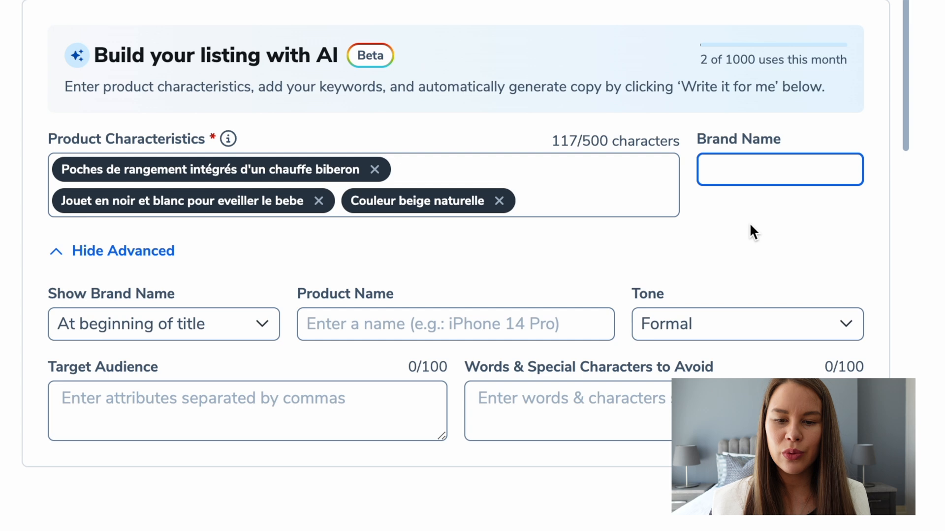
{"action": "type", "text": "Ba"}
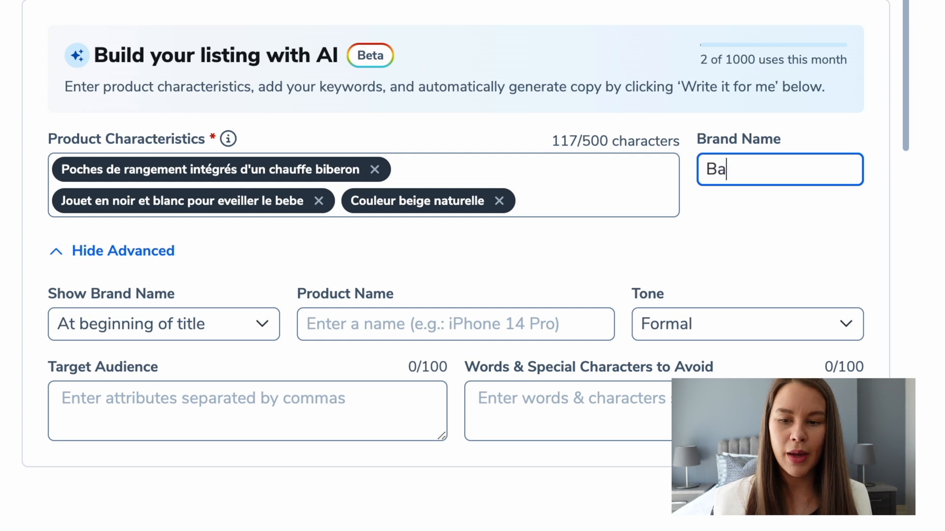
{"action": "type", "text": "bybag"}
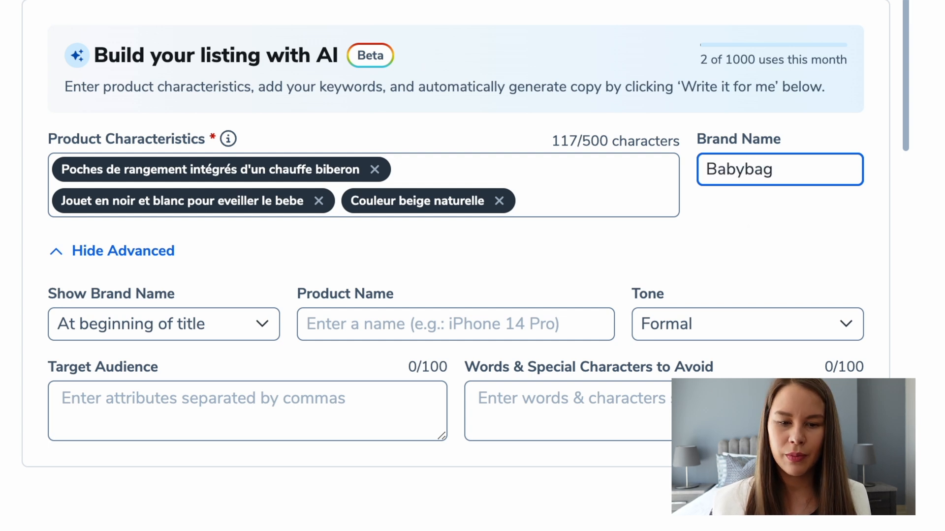
{"action": "left_click", "coordinate": [446, 323]}
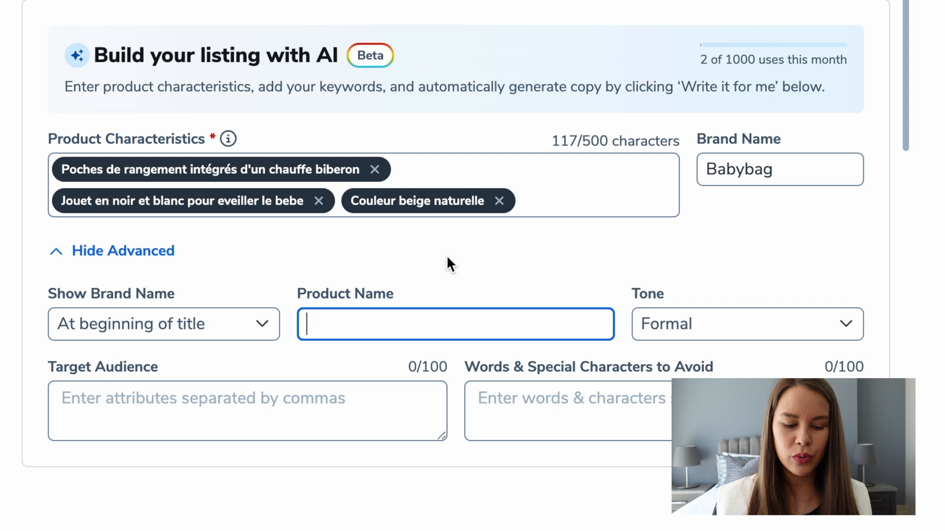
{"action": "type", "text": "Sac a"}
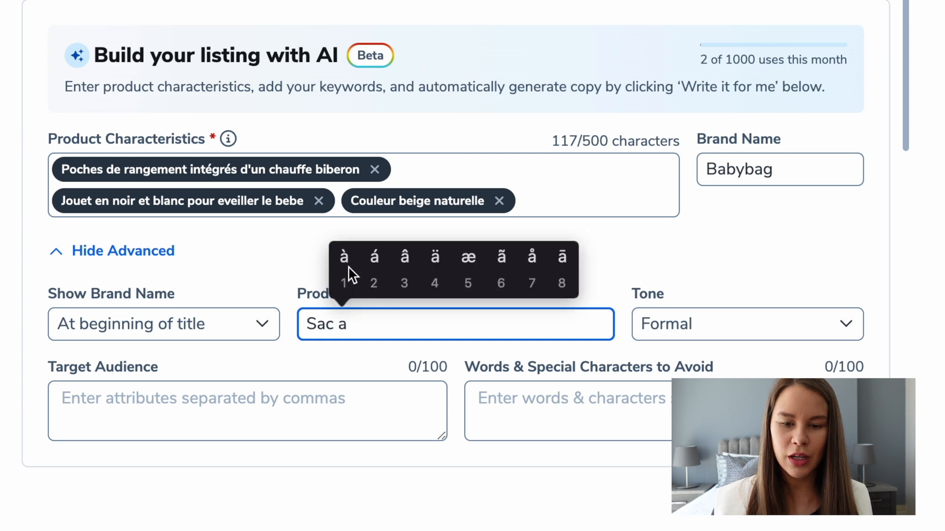
{"action": "left_click", "coordinate": [344, 258]}
{"action": "type", "text": "langer"}
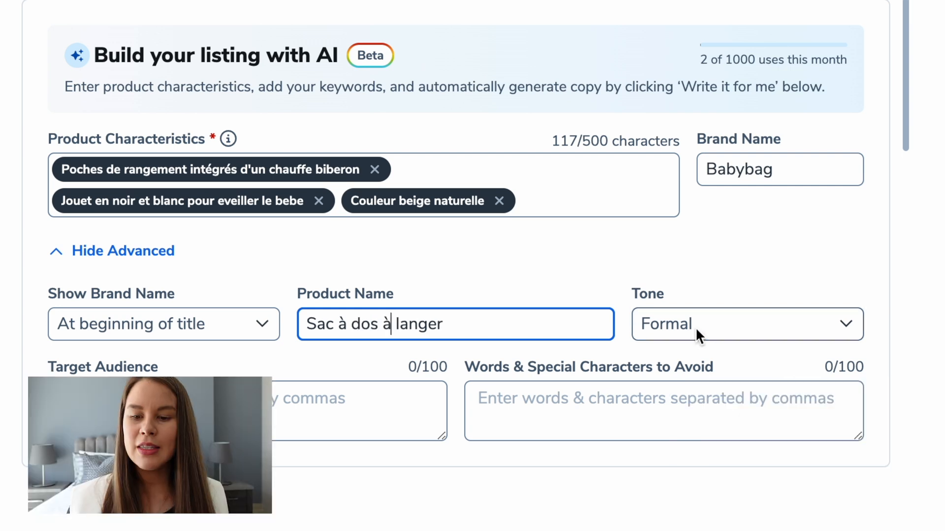
Set the tone to Friendly and enter Mamans, Papas, Parents and Futur parents on separate lines as the target audience
{"action": "left_click", "coordinate": [701, 325]}
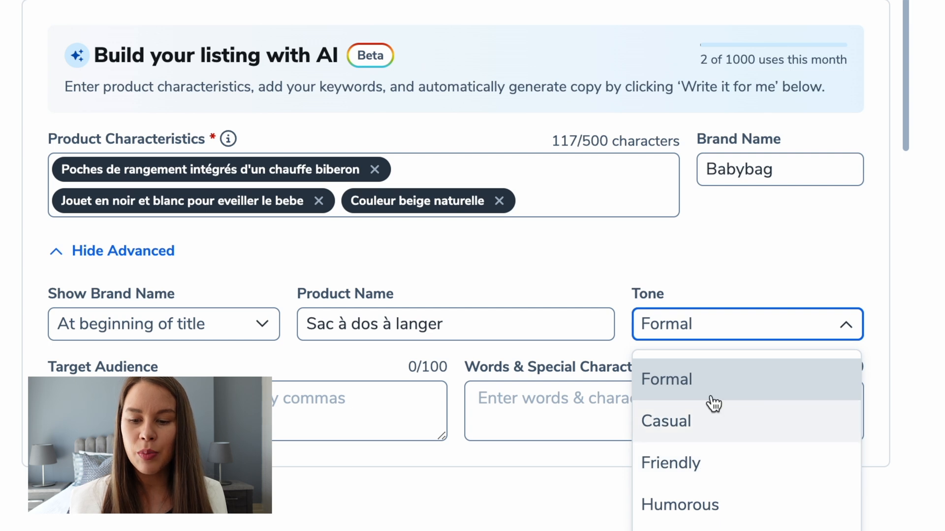
{"action": "left_click", "coordinate": [709, 473]}
{"action": "scroll", "coordinate": [130, 330], "scroll_direction": "down", "scroll_amount": 2}
{"action": "left_click", "coordinate": [130, 330]}
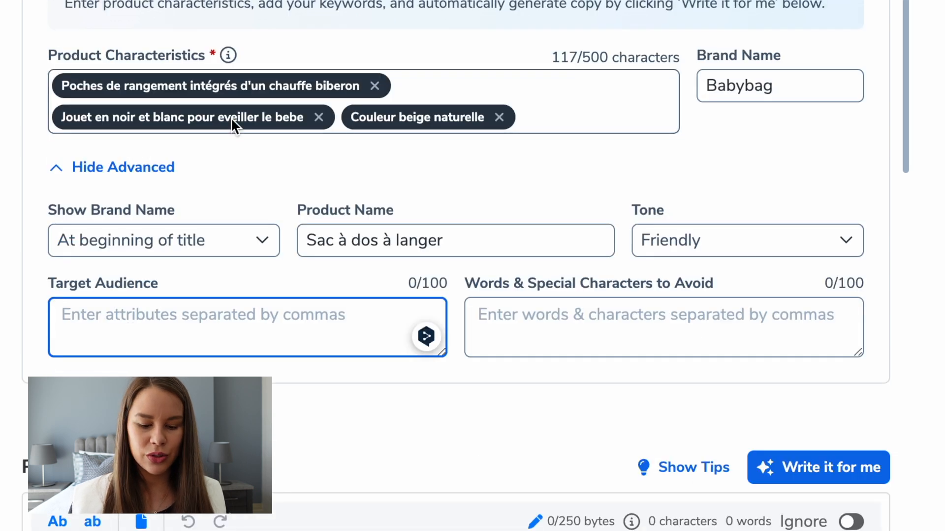
{"action": "type", "text": "Mamans"}
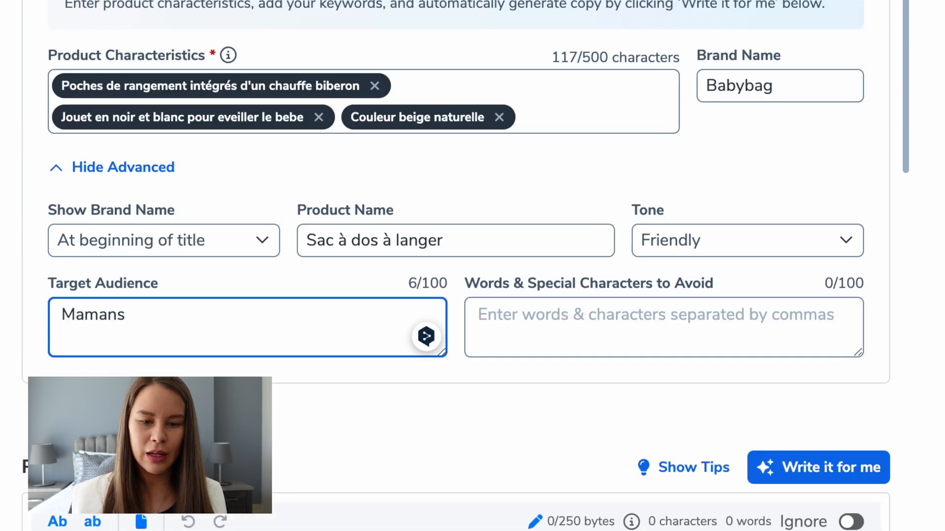
{"action": "type", "text": "Papas"}
{"action": "key", "text": "Return"}
{"action": "type", "text": "Parents"}
Leave the words and special characters to avoid empty and generate an AI suggestion for the product title
{"action": "left_click", "coordinate": [484, 318]}
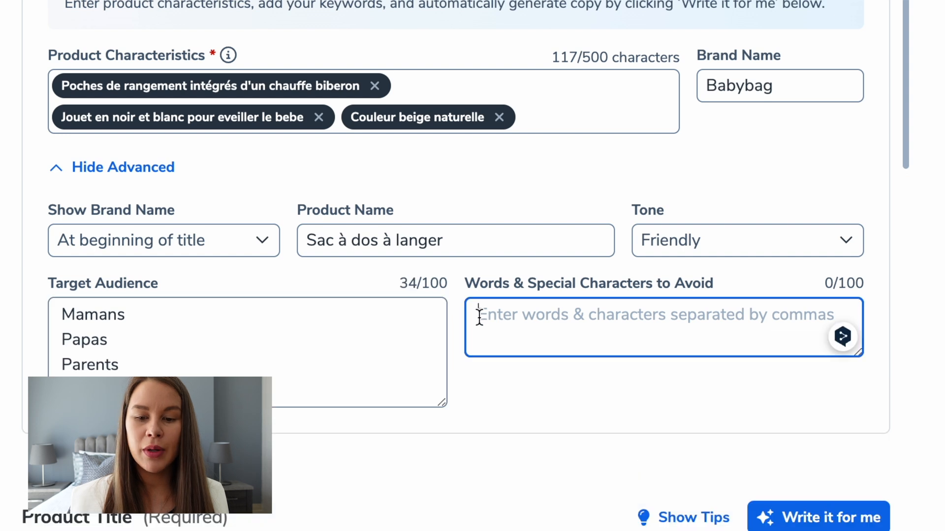
{"action": "scroll", "coordinate": [565, 391], "scroll_direction": "down", "scroll_amount": 2}
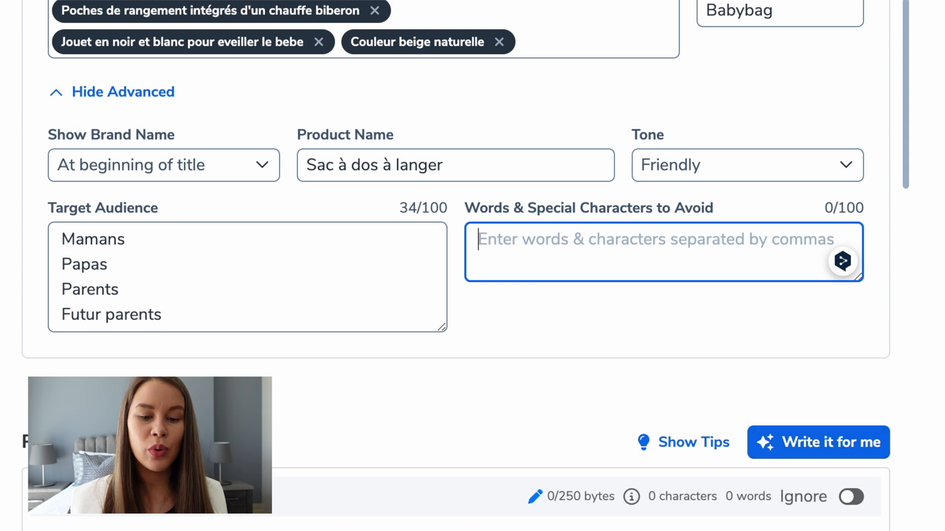
{"action": "left_click", "coordinate": [812, 442]}
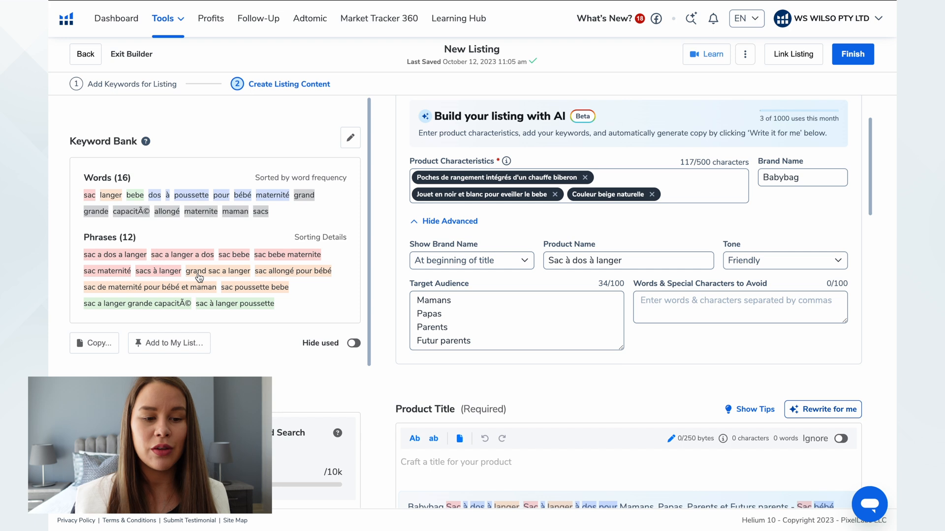
{"action": "scroll", "coordinate": [618, 358], "scroll_direction": "down", "scroll_amount": 1}
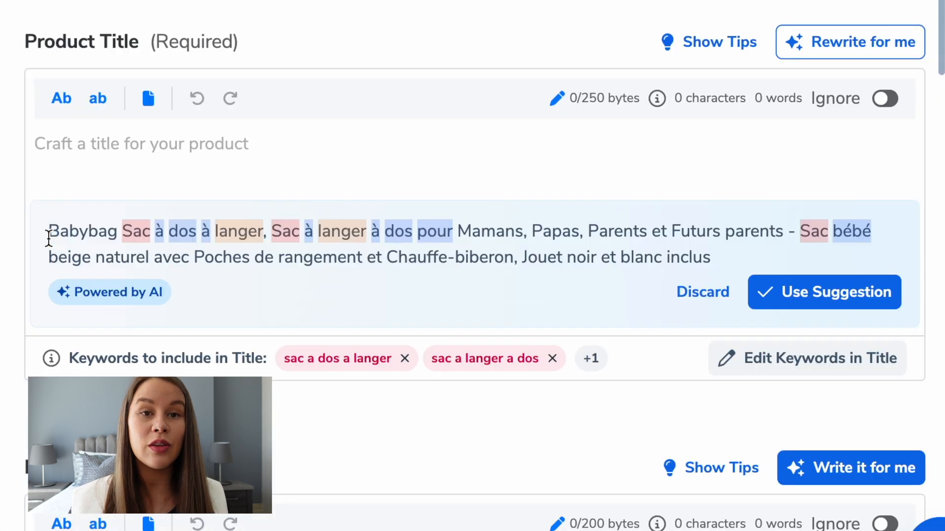
Use the AI suggestion as the product title and review the keywords it places after the brand name
{"action": "left_click_drag", "start_coordinate": [49, 235], "coordinate": [122, 238]}
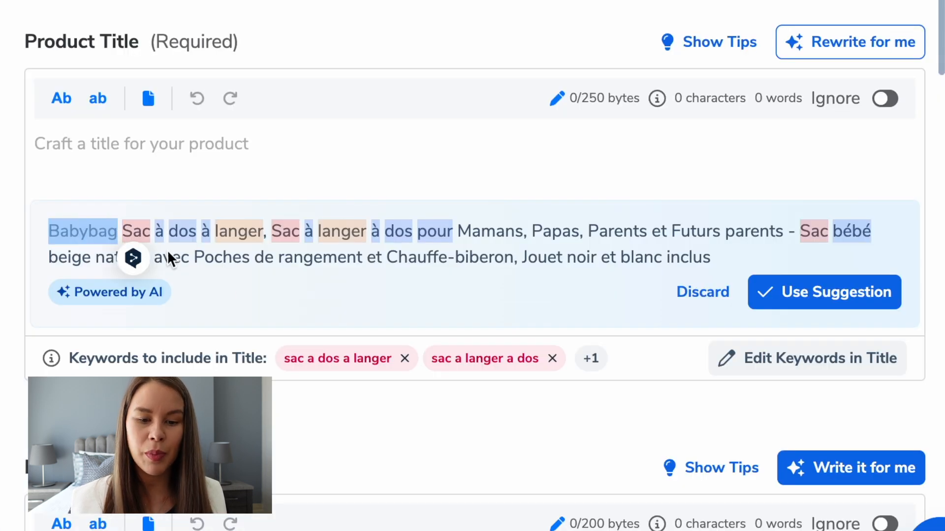
{"action": "left_click", "coordinate": [230, 290]}
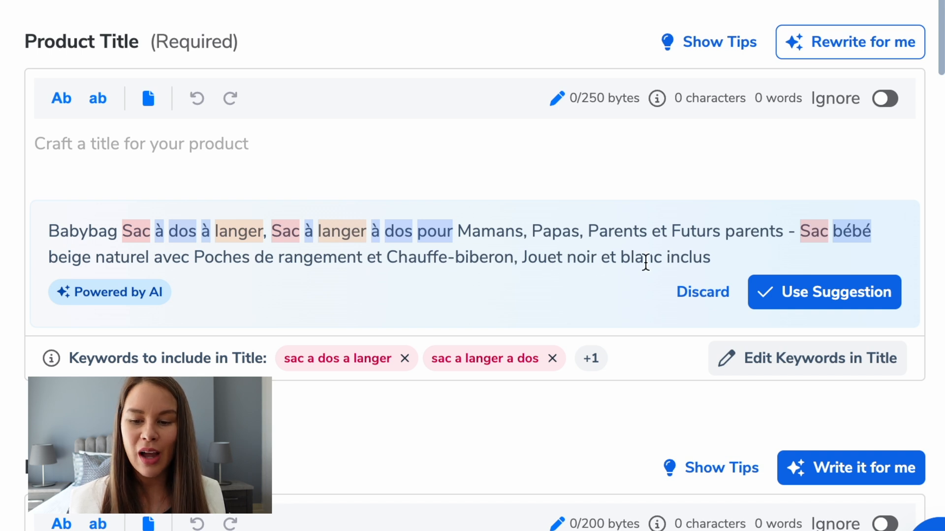
{"action": "left_click", "coordinate": [839, 302]}
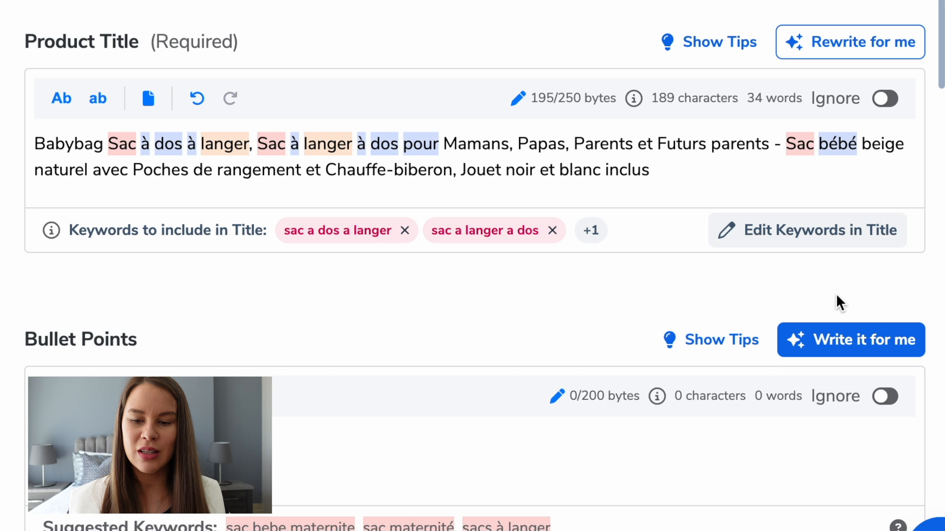
{"action": "left_click", "coordinate": [162, 167]}
{"action": "left_click_drag", "start_coordinate": [109, 146], "coordinate": [443, 144]}
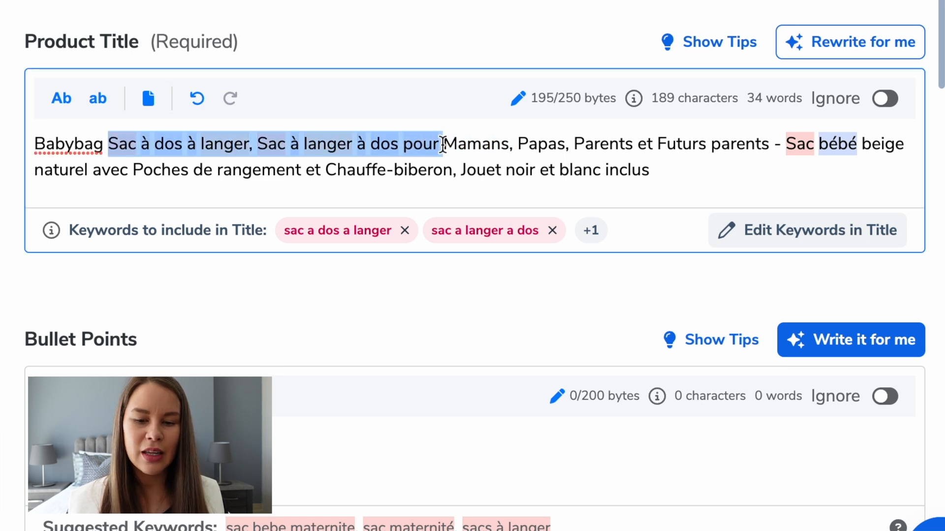
{"action": "left_click", "coordinate": [318, 170]}
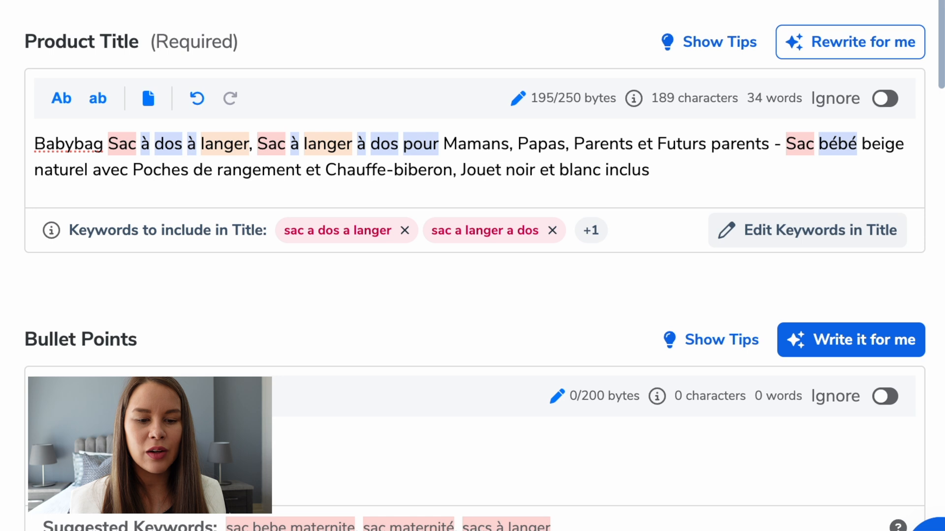
Try appending the keyword "sac allongé pour bébé" to the product title, and check the title's character count
{"action": "left_click", "coordinate": [673, 175]}
{"action": "type", "text": "sac allongé pour bébé"}
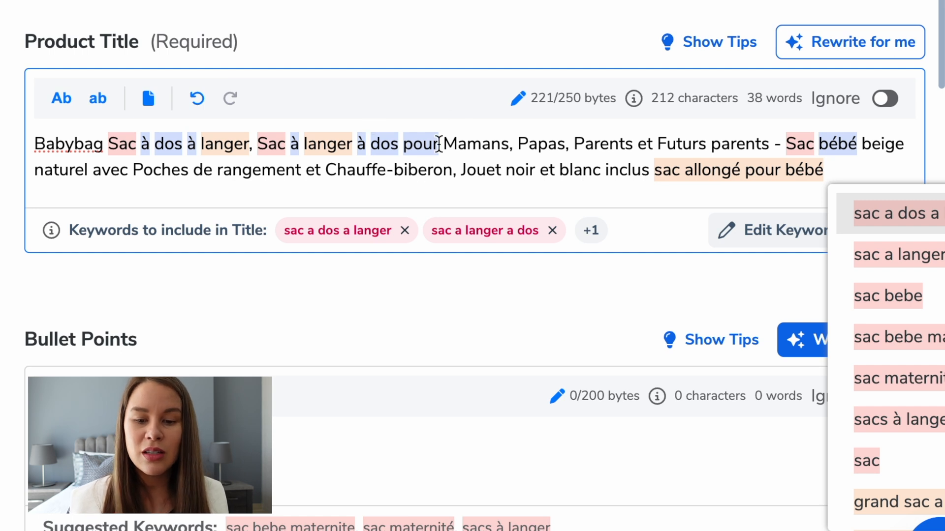
{"action": "left_click_drag", "start_coordinate": [827, 168], "coordinate": [651, 169]}
{"action": "key", "text": "BackSpace"}
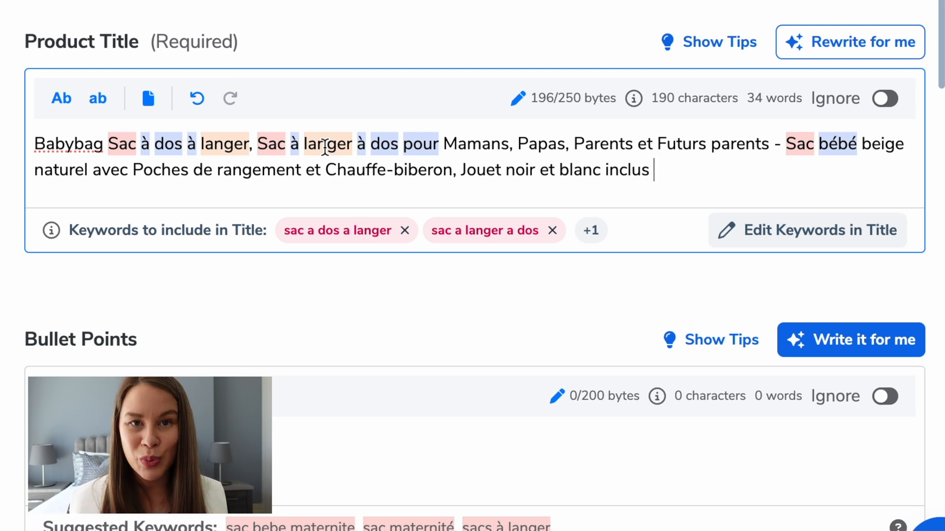
{"action": "left_click", "coordinate": [653, 102]}
{"action": "left_click_drag", "start_coordinate": [651, 98], "coordinate": [740, 98]}
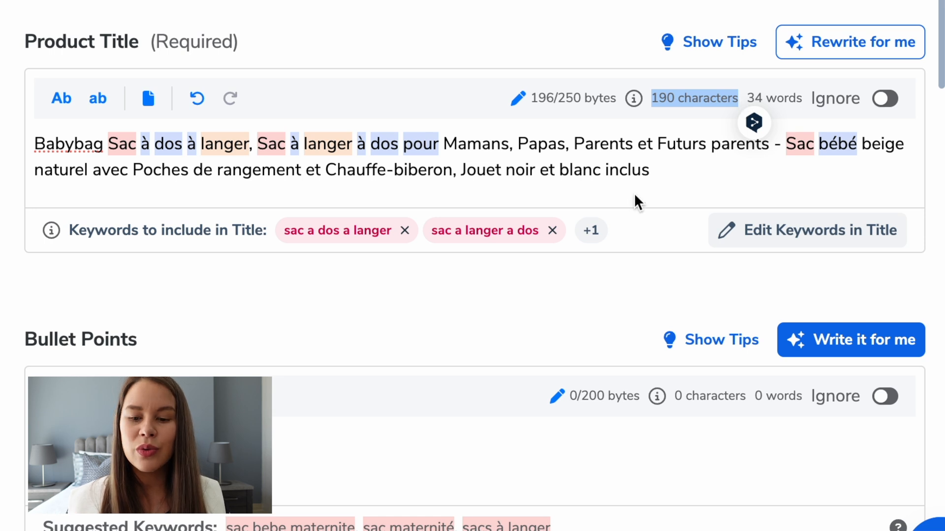
{"action": "left_click", "coordinate": [661, 176]}
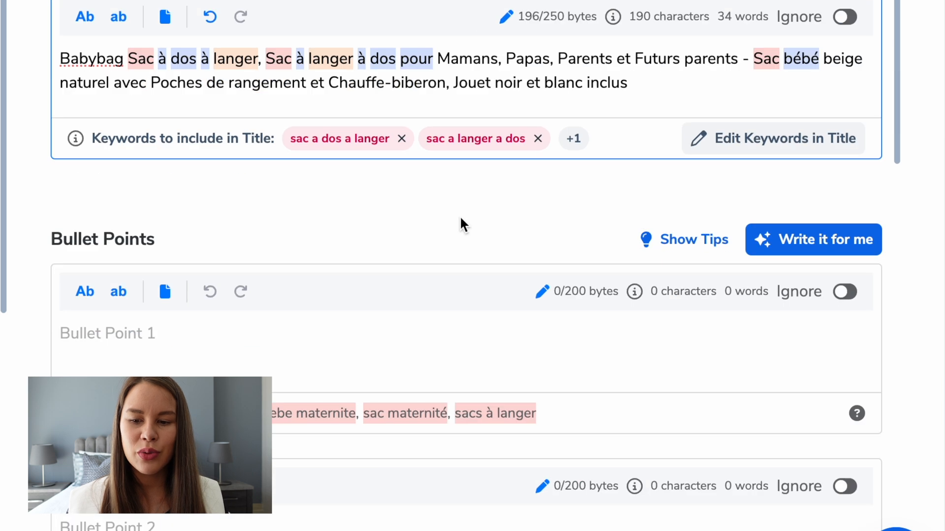
Generate AI suggestions for the bullet points and view the byte limit setting of the first one
{"action": "scroll", "coordinate": [461, 216], "scroll_direction": "down", "scroll_amount": 4}
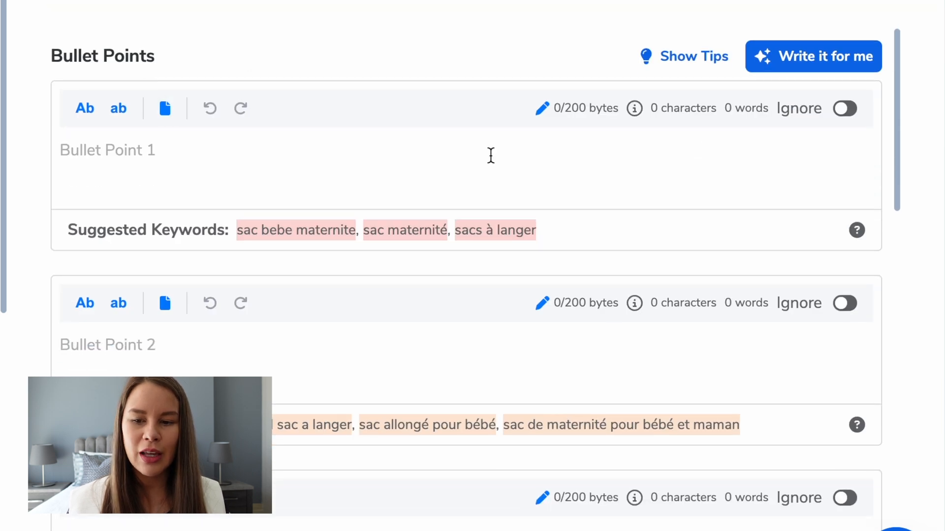
{"action": "left_click", "coordinate": [818, 57]}
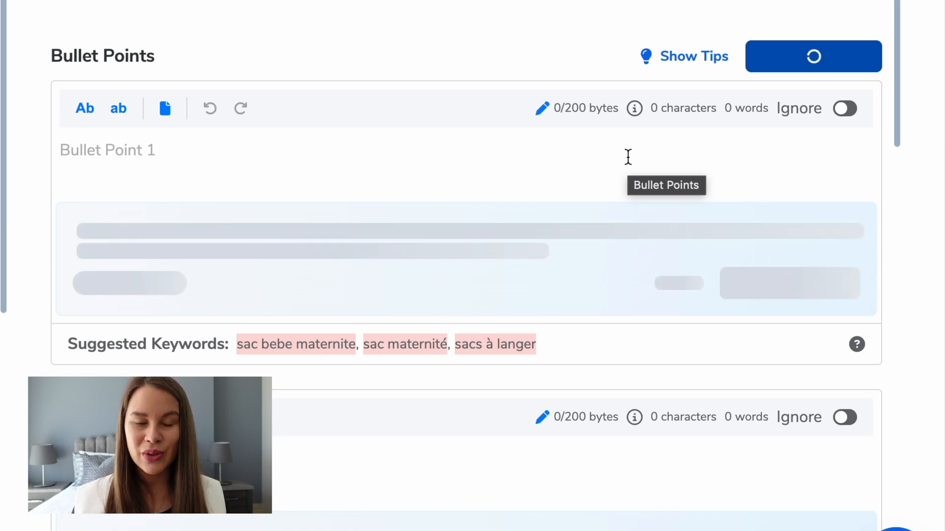
{"action": "left_click", "coordinate": [543, 110]}
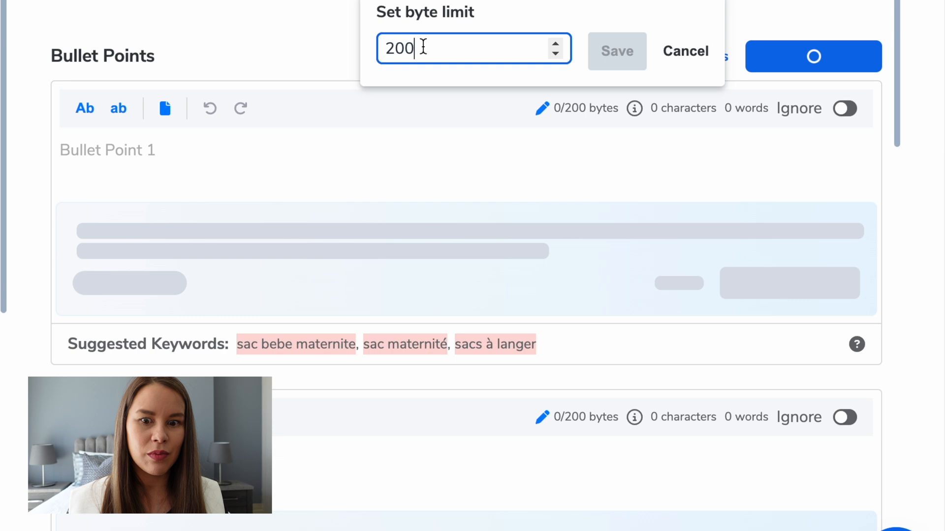
{"action": "left_click", "coordinate": [366, 105]}
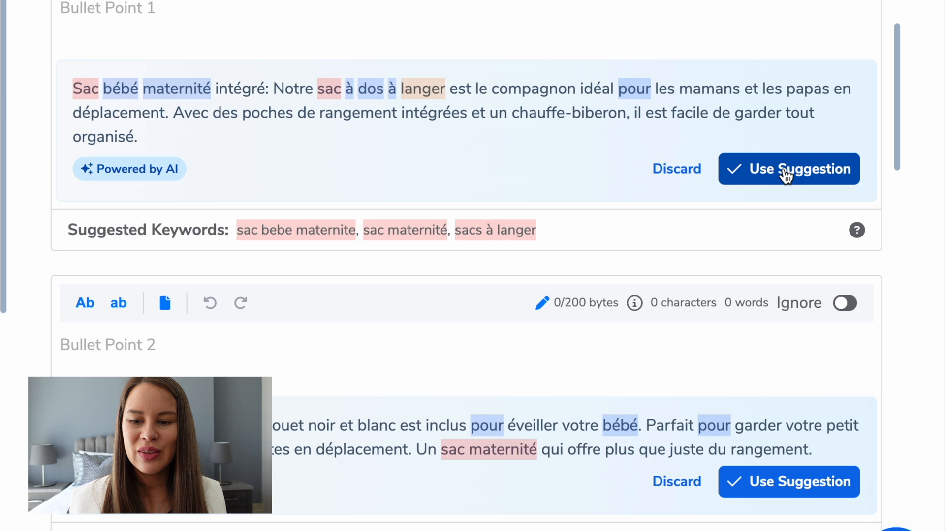
Use the AI suggestion for the first bullet point and review its text
{"action": "left_click", "coordinate": [786, 170]}
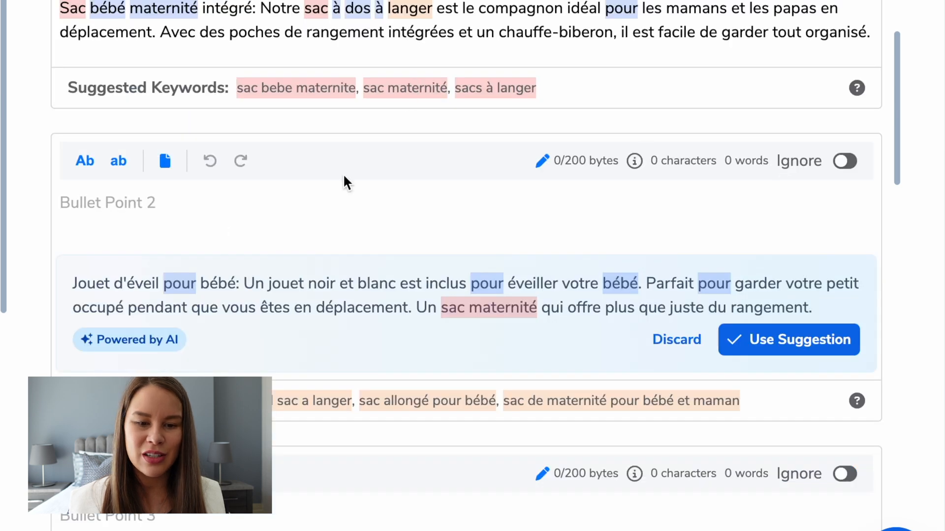
{"action": "scroll", "coordinate": [343, 177], "scroll_direction": "up", "scroll_amount": 1}
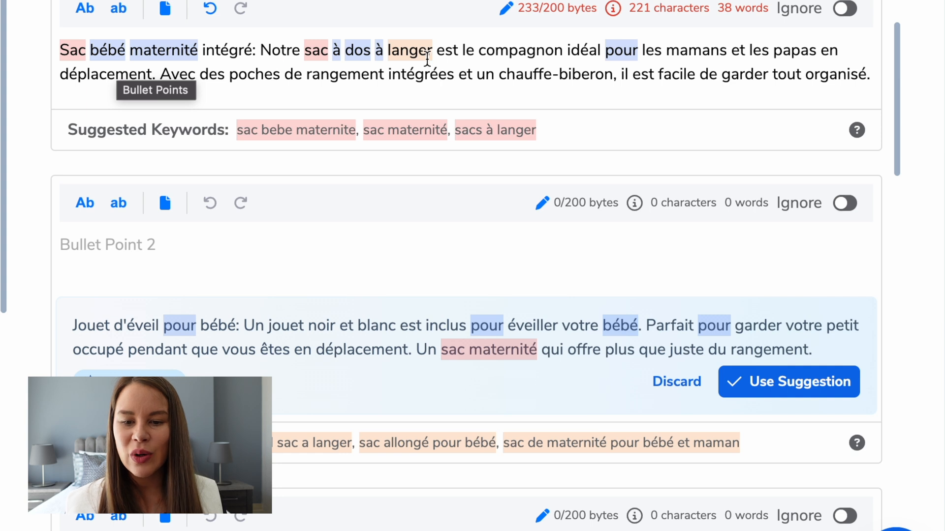
{"action": "left_click", "coordinate": [598, 92]}
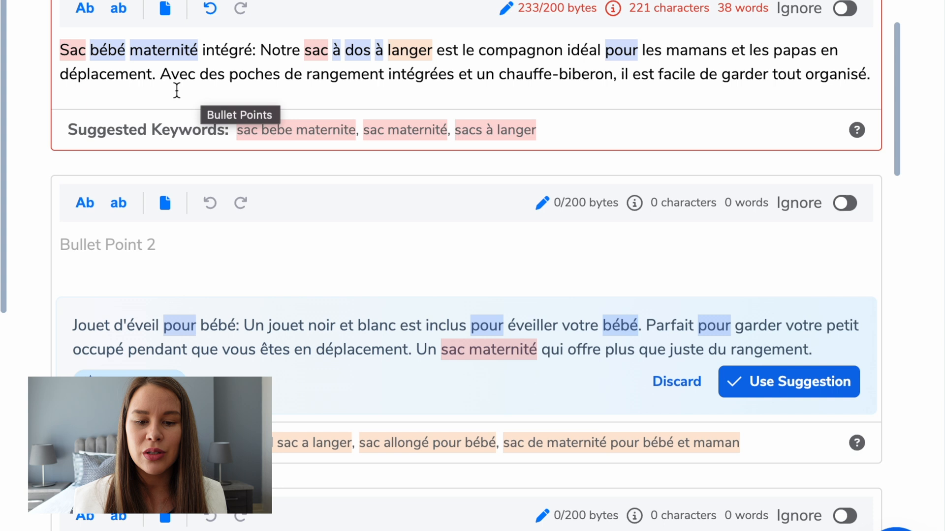
Copy the suggested keyword "sac bebe maternite" onto a new line at the end of the first bullet point
{"action": "left_click_drag", "start_coordinate": [238, 132], "coordinate": [367, 131]}
{"action": "key", "text": "ctrl+c"}
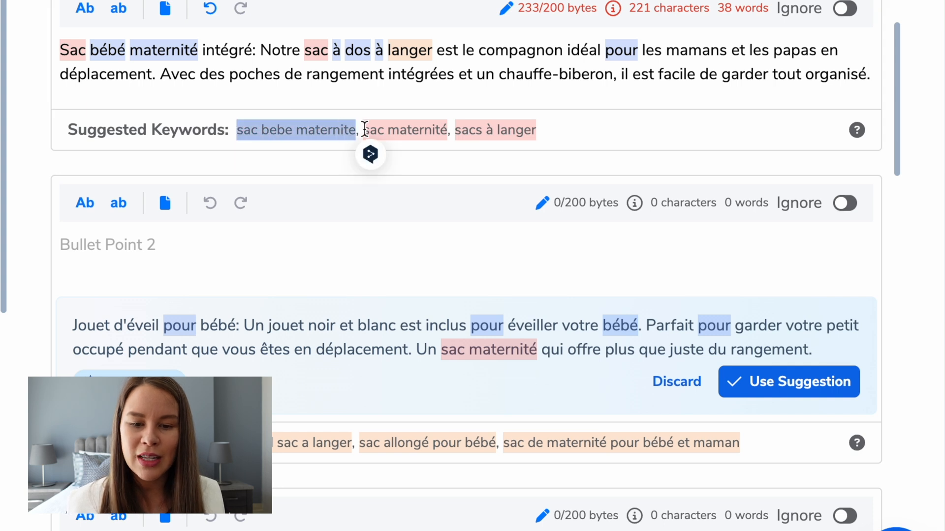
{"action": "left_click", "coordinate": [308, 93]}
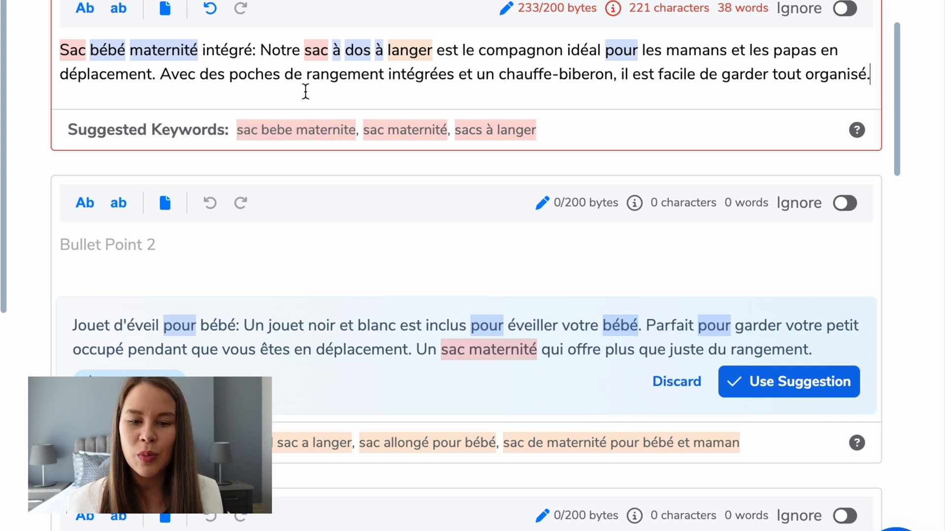
{"action": "key", "text": "Return"}
{"action": "key", "text": "ctrl+v"}
{"action": "key", "text": "Return"}
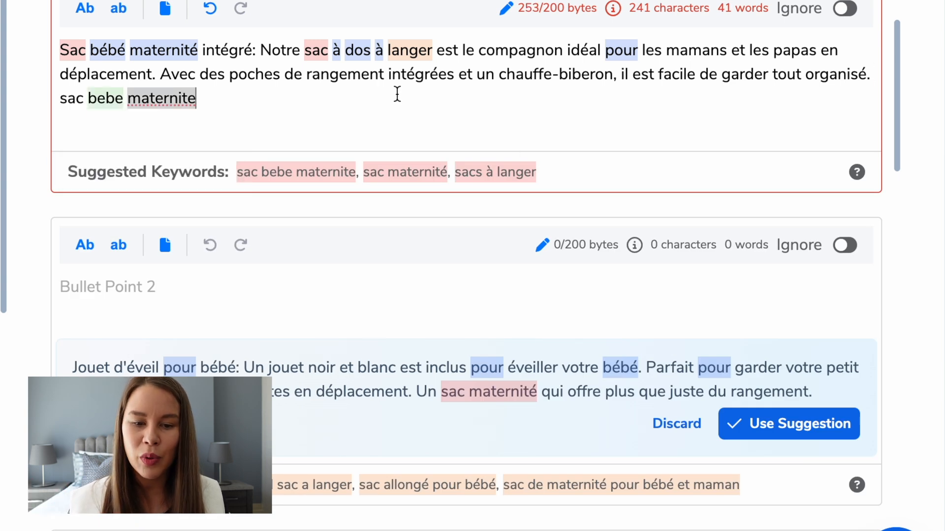
Use the AI suggestions for the second, third, fourth and fifth bullet points
{"action": "scroll", "coordinate": [797, 258], "scroll_direction": "down", "scroll_amount": 3}
{"action": "left_click", "coordinate": [796, 258]}
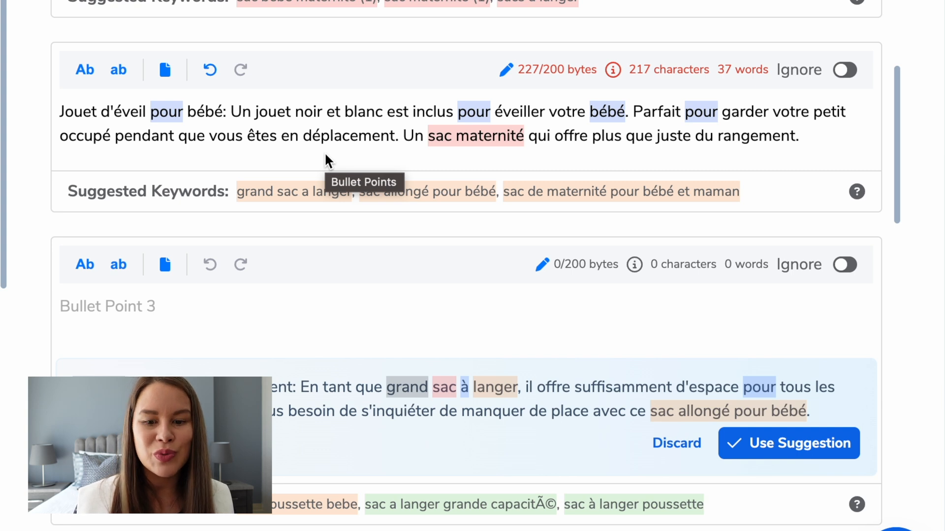
{"action": "left_click", "coordinate": [405, 138]}
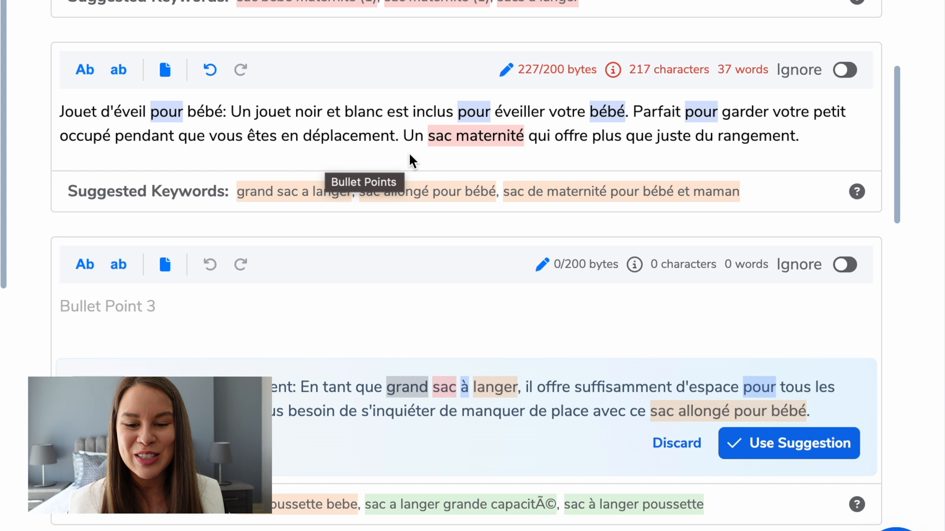
{"action": "scroll", "coordinate": [409, 157], "scroll_direction": "down", "scroll_amount": 5}
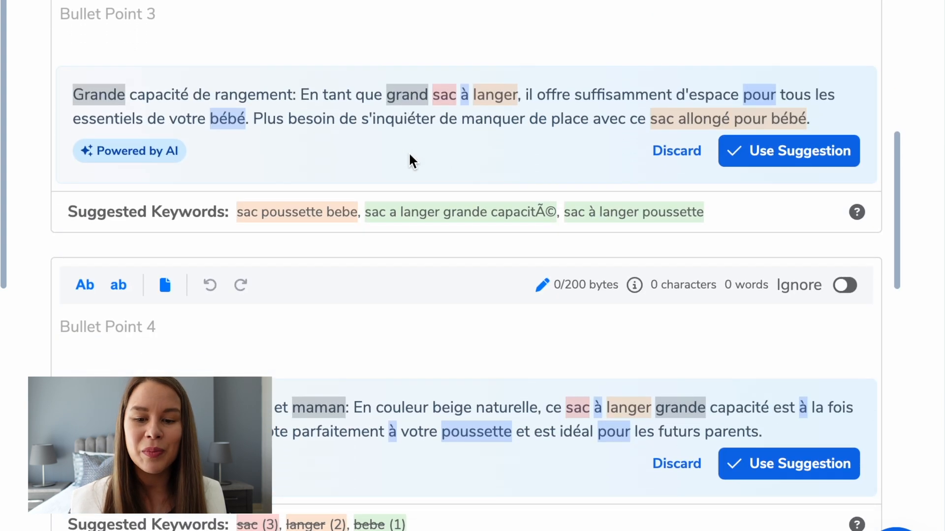
{"action": "left_click", "coordinate": [815, 159]}
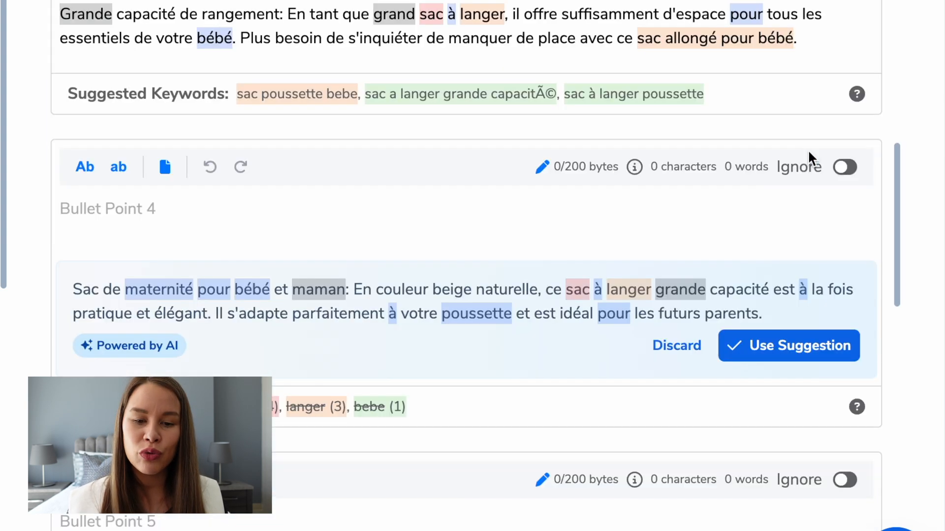
{"action": "scroll", "coordinate": [777, 274], "scroll_direction": "down", "scroll_amount": 1}
{"action": "left_click", "coordinate": [766, 314]}
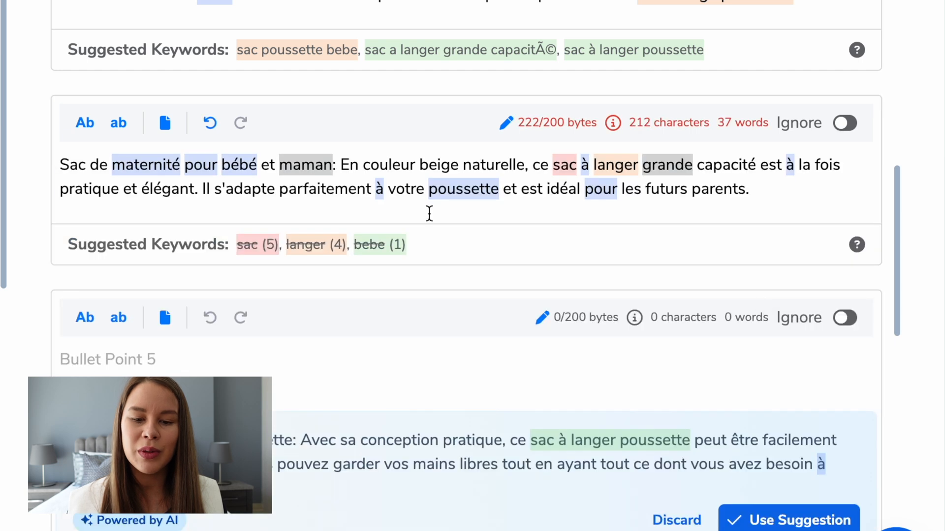
{"action": "scroll", "coordinate": [471, 203], "scroll_direction": "down", "scroll_amount": 3}
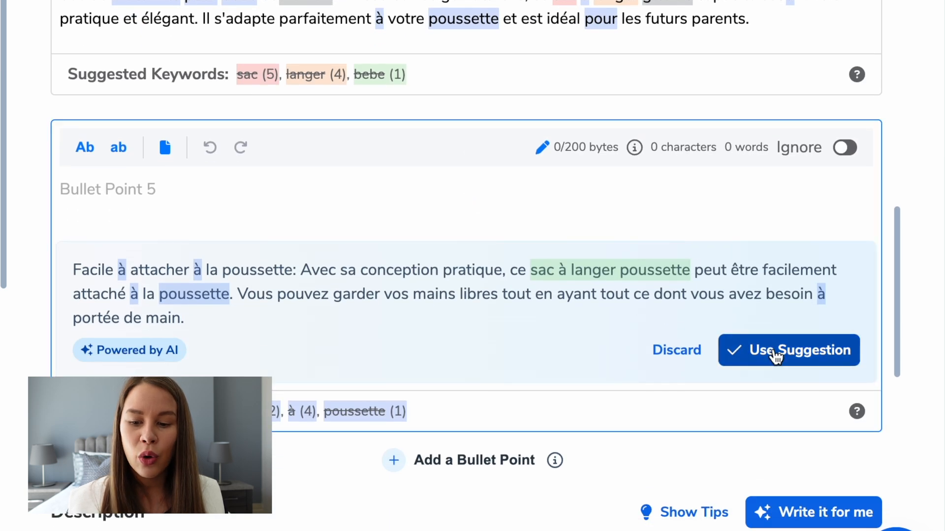
{"action": "left_click", "coordinate": [778, 355]}
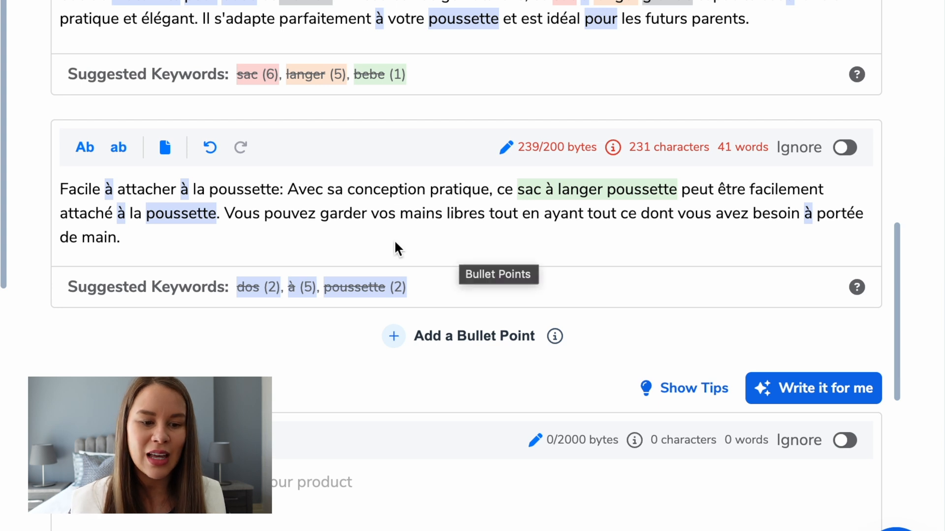
Generate an AI suggestion for the product description, use it, and read through the text
{"action": "scroll", "coordinate": [377, 245], "scroll_direction": "down", "scroll_amount": 2}
{"action": "scroll", "coordinate": [375, 245], "scroll_direction": "up", "scroll_amount": 2}
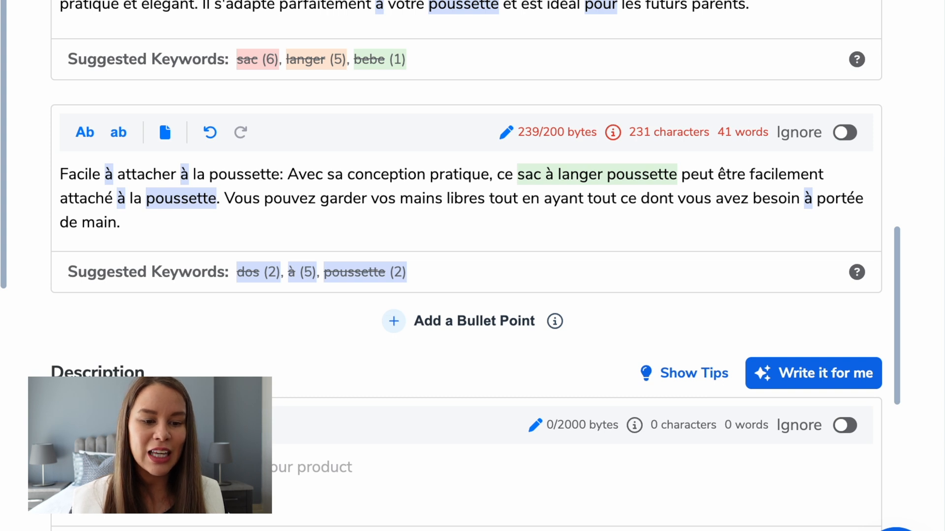
{"action": "scroll", "coordinate": [209, 140], "scroll_direction": "up", "scroll_amount": 9}
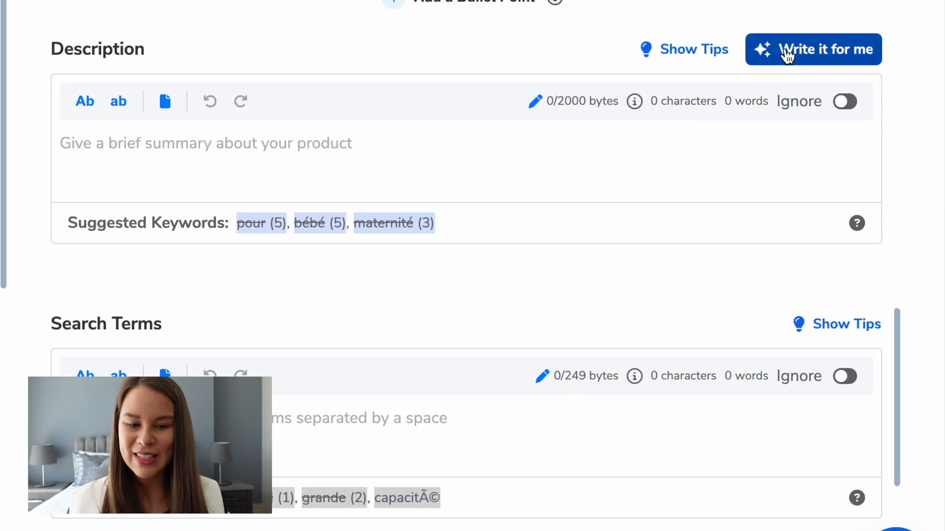
{"action": "left_click", "coordinate": [787, 55]}
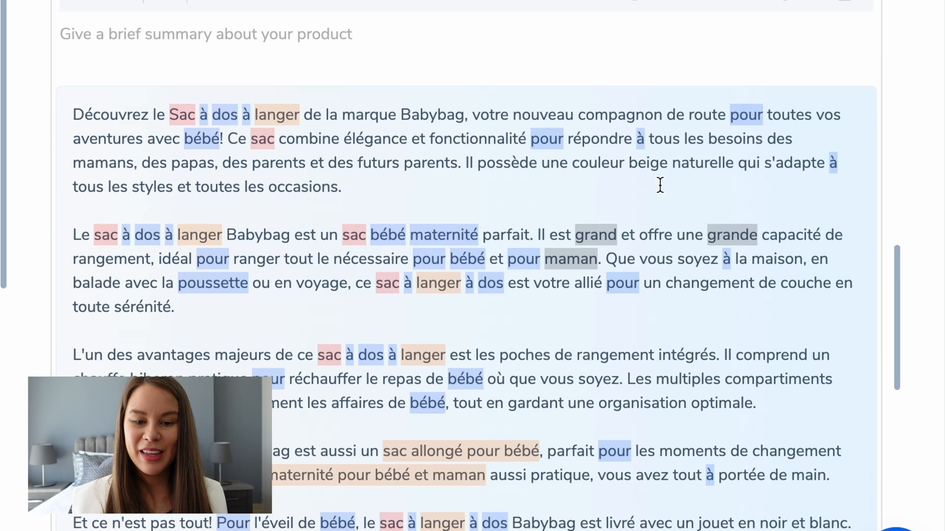
{"action": "scroll", "coordinate": [660, 185], "scroll_direction": "down", "scroll_amount": 2}
{"action": "scroll", "coordinate": [660, 186], "scroll_direction": "down", "scroll_amount": 2}
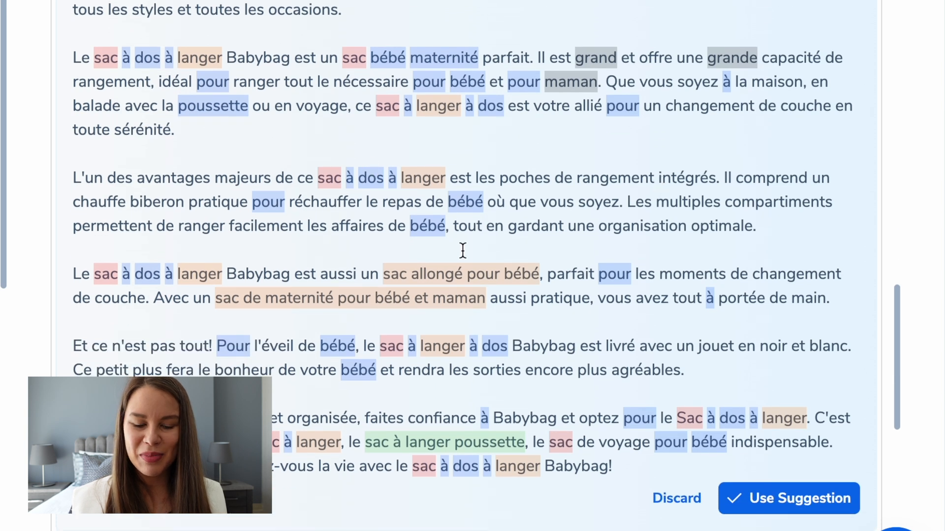
{"action": "left_click", "coordinate": [822, 498]}
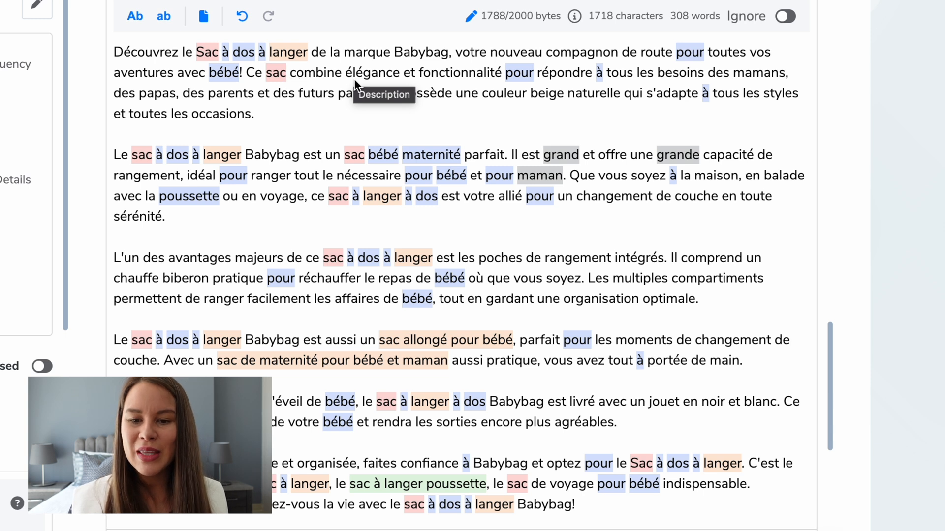
{"action": "left_click", "coordinate": [338, 119]}
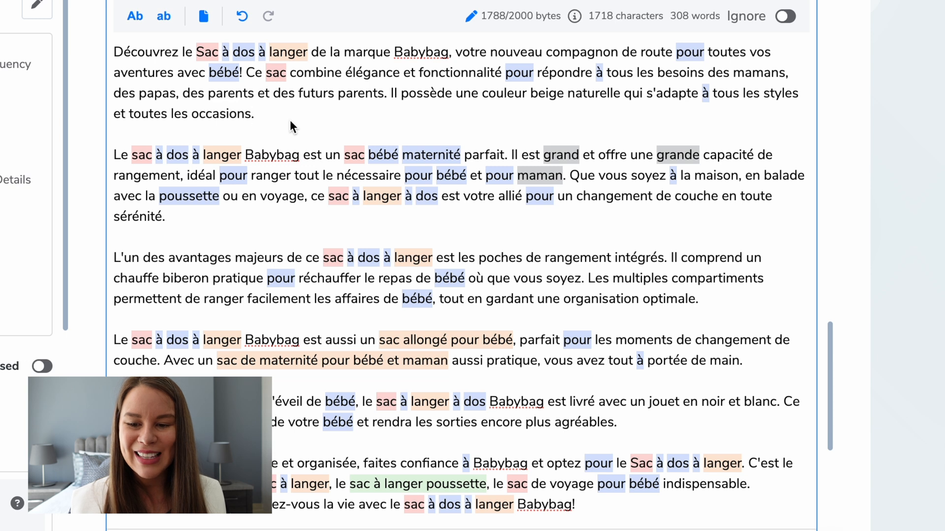
{"action": "scroll", "coordinate": [216, 232], "scroll_direction": "down", "scroll_amount": 1}
{"action": "scroll", "coordinate": [217, 227], "scroll_direction": "up", "scroll_amount": 1}
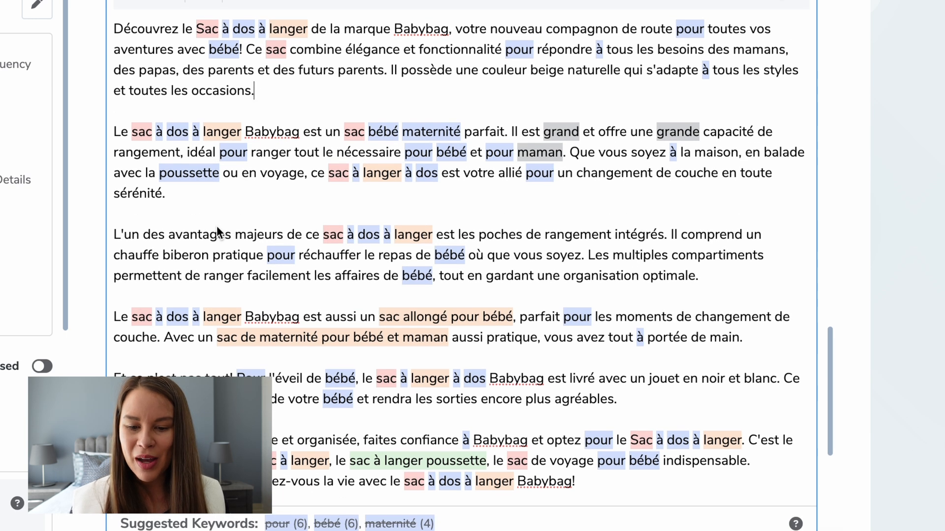